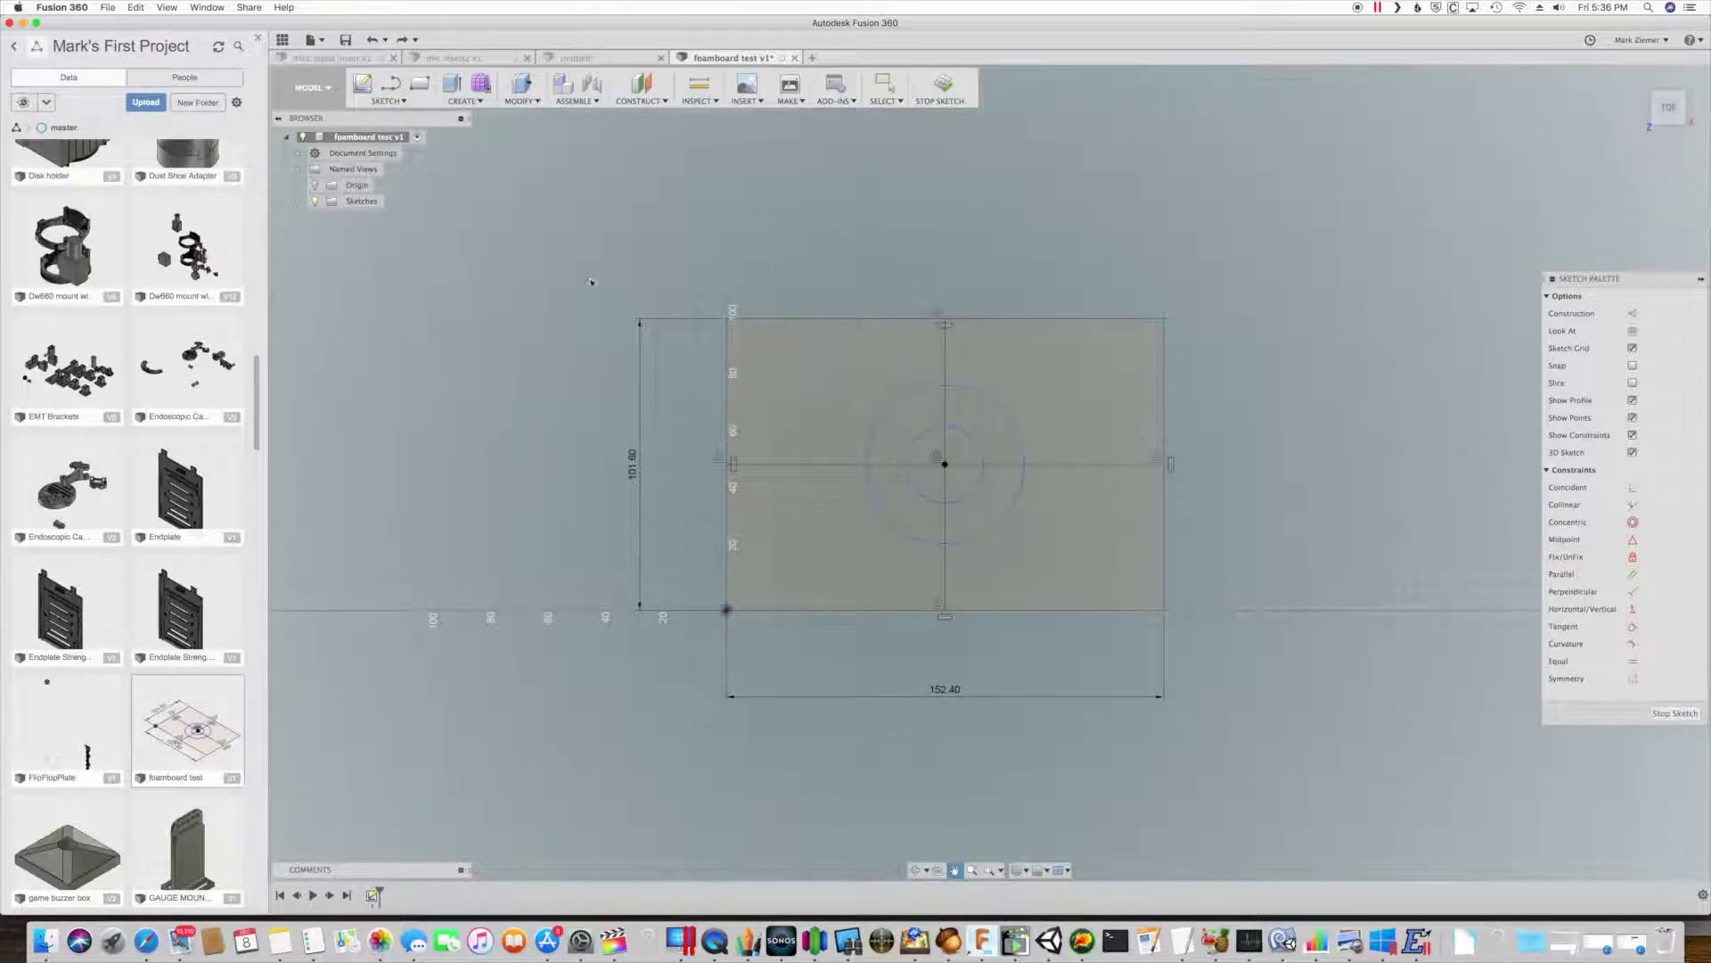
key("Escape")
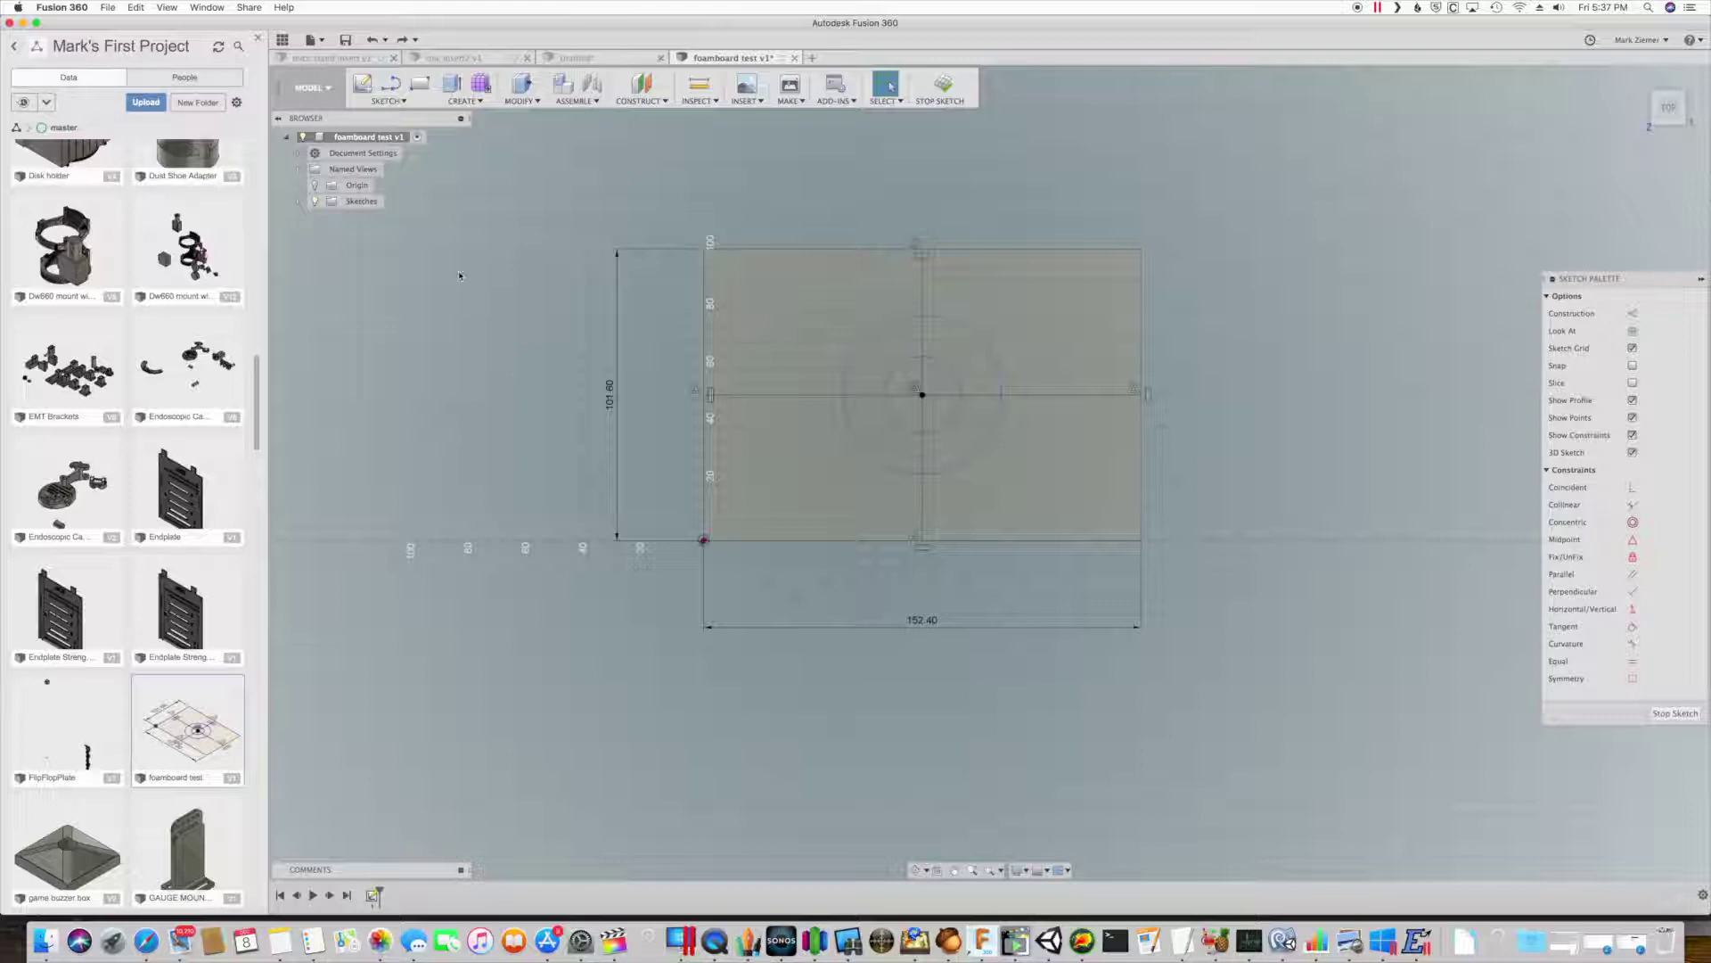
left_click(405, 104)
mouse_move(405, 156)
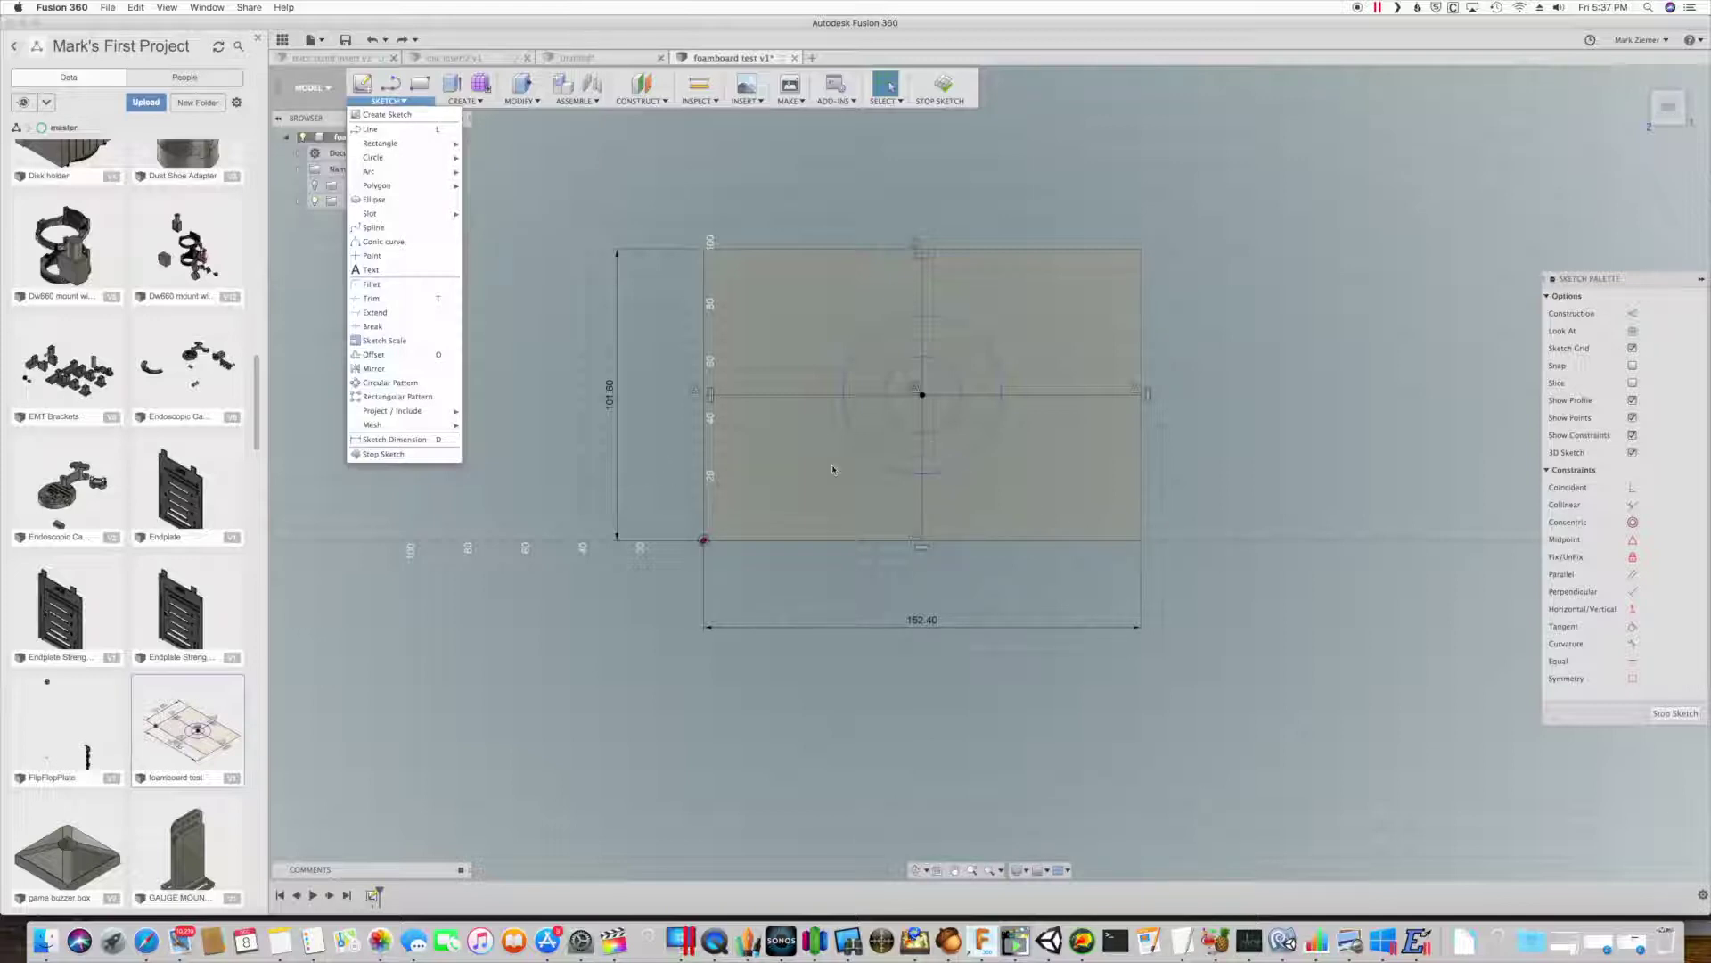
left_click(654, 433)
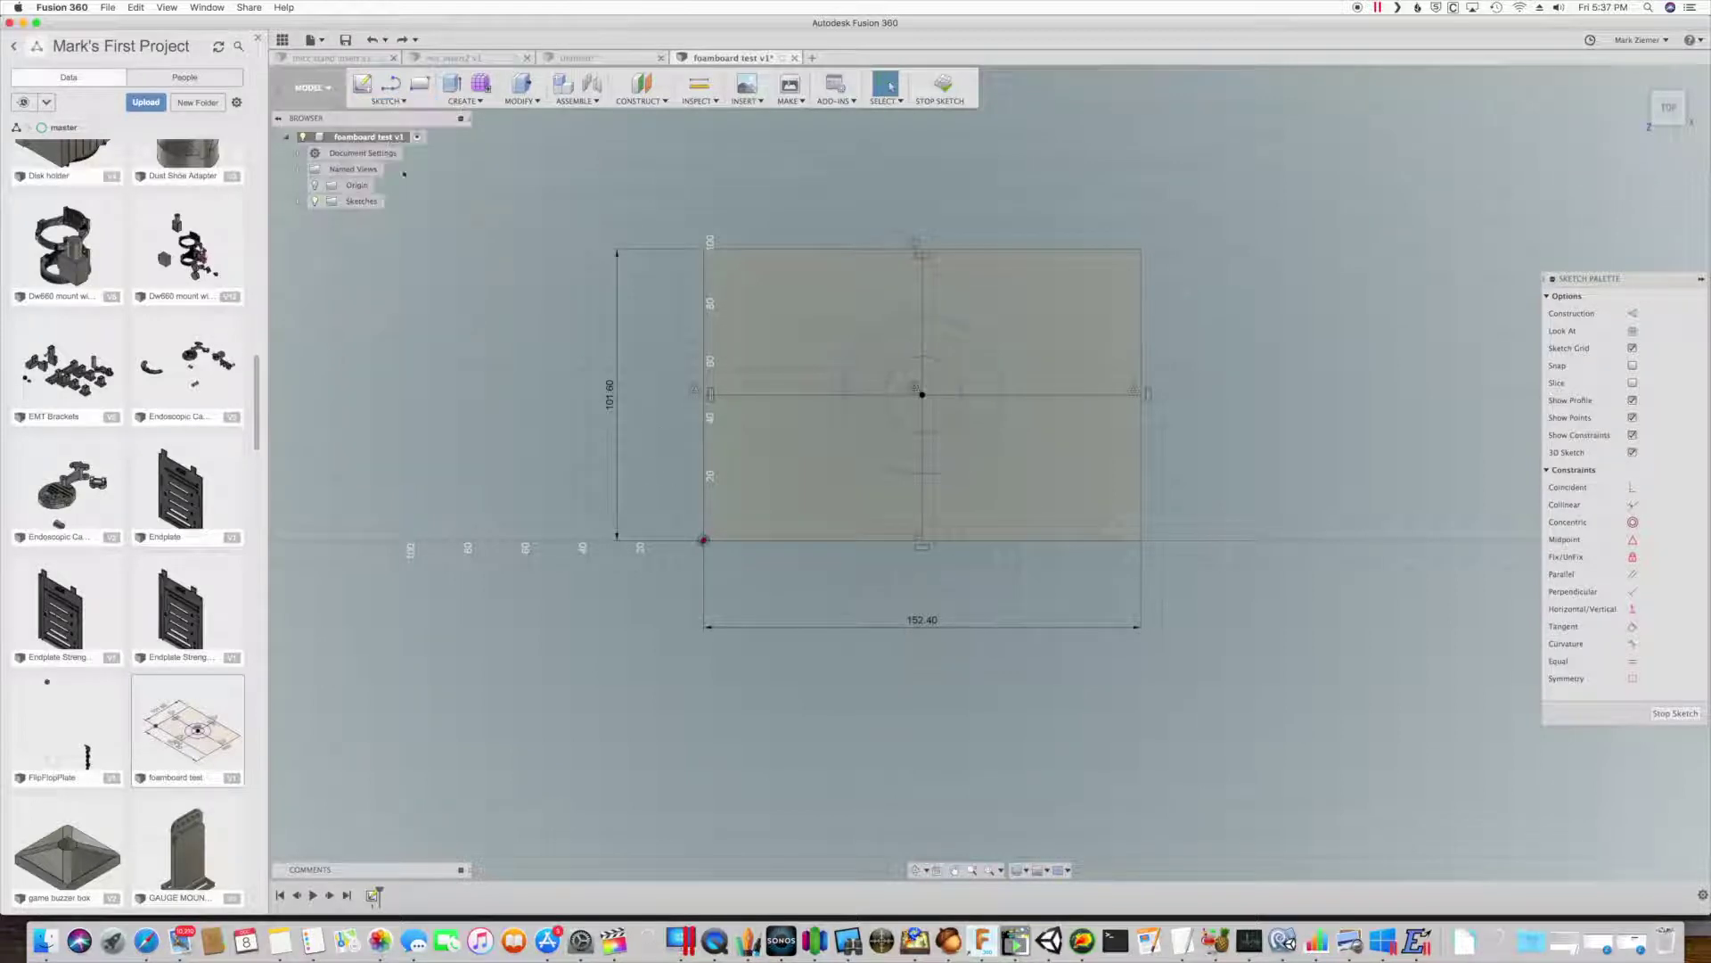
- Switch to the Autodesk 360 project page in Safari and export the foamboard test design in DXF format
left_click(237, 104)
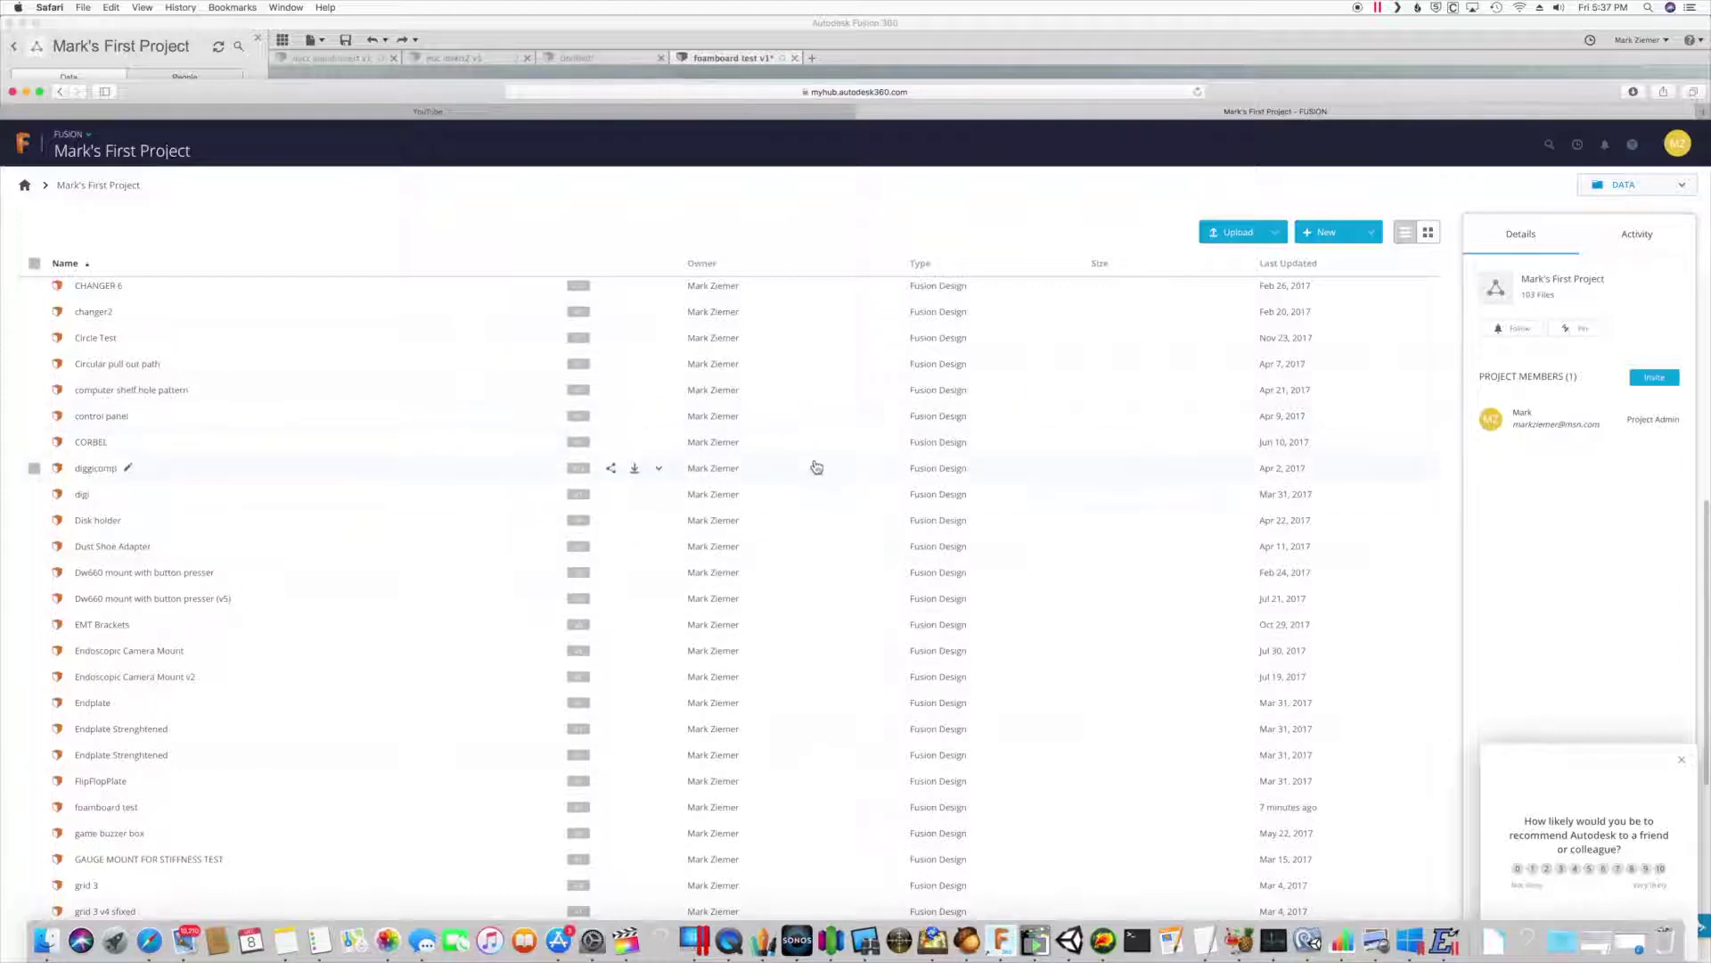
scroll(757, 468, "down", 1)
scroll(745, 459, "down", 5)
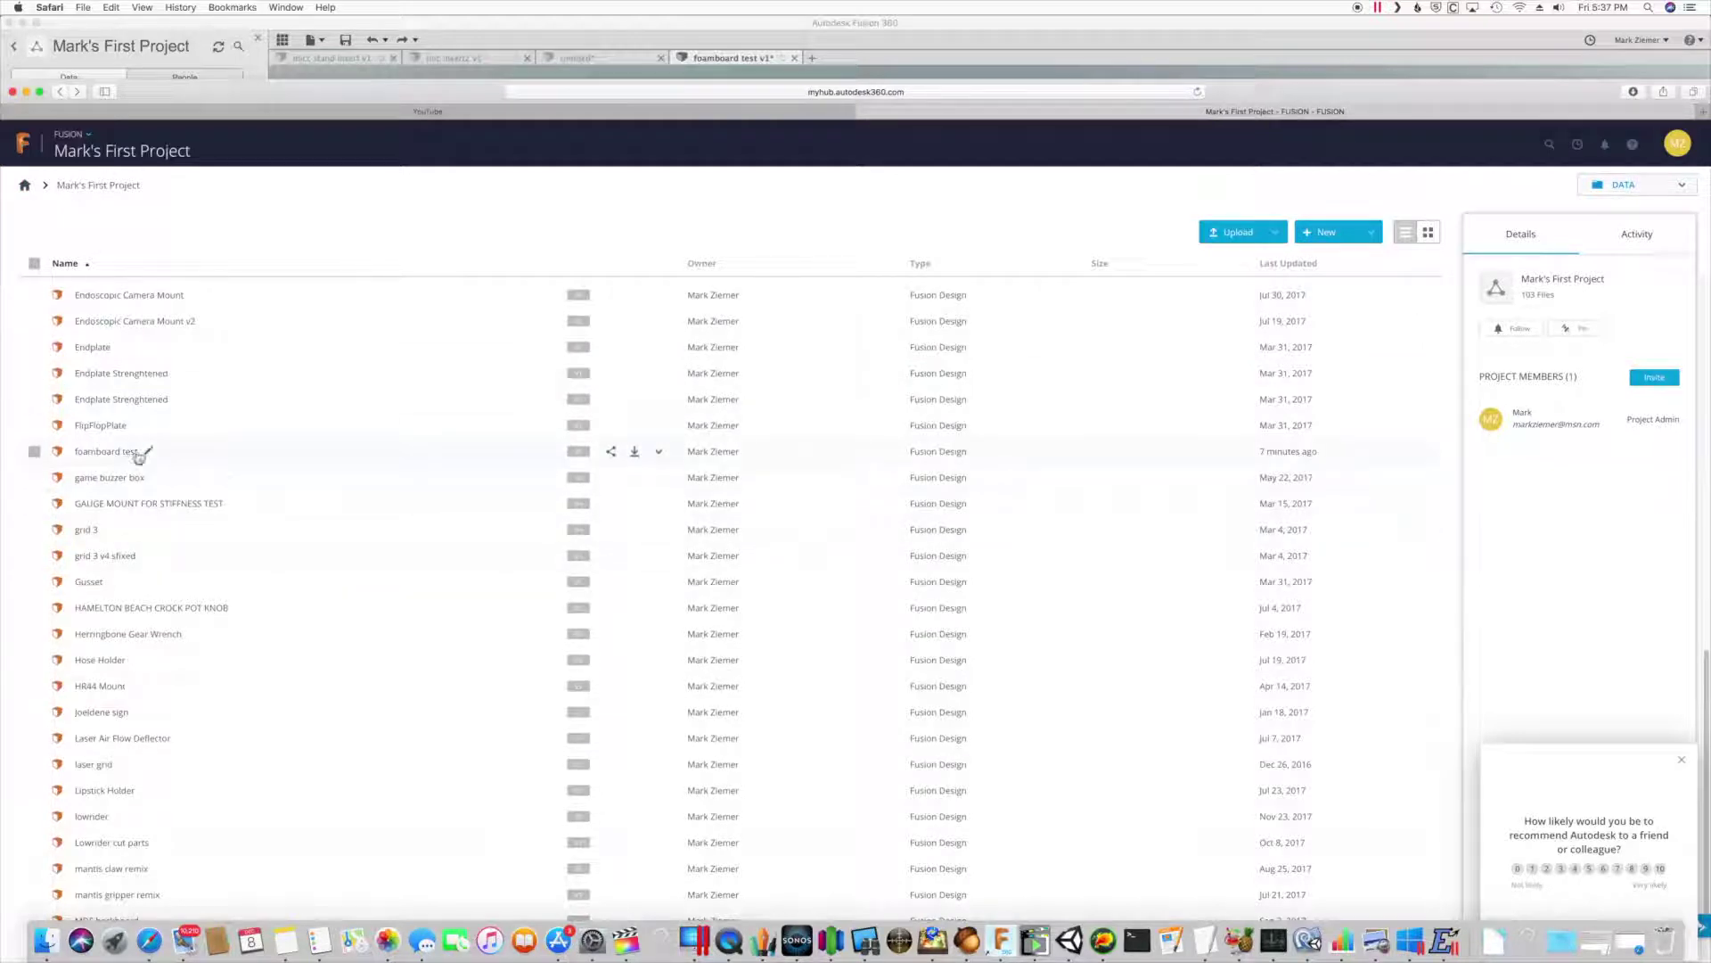
left_click(635, 455)
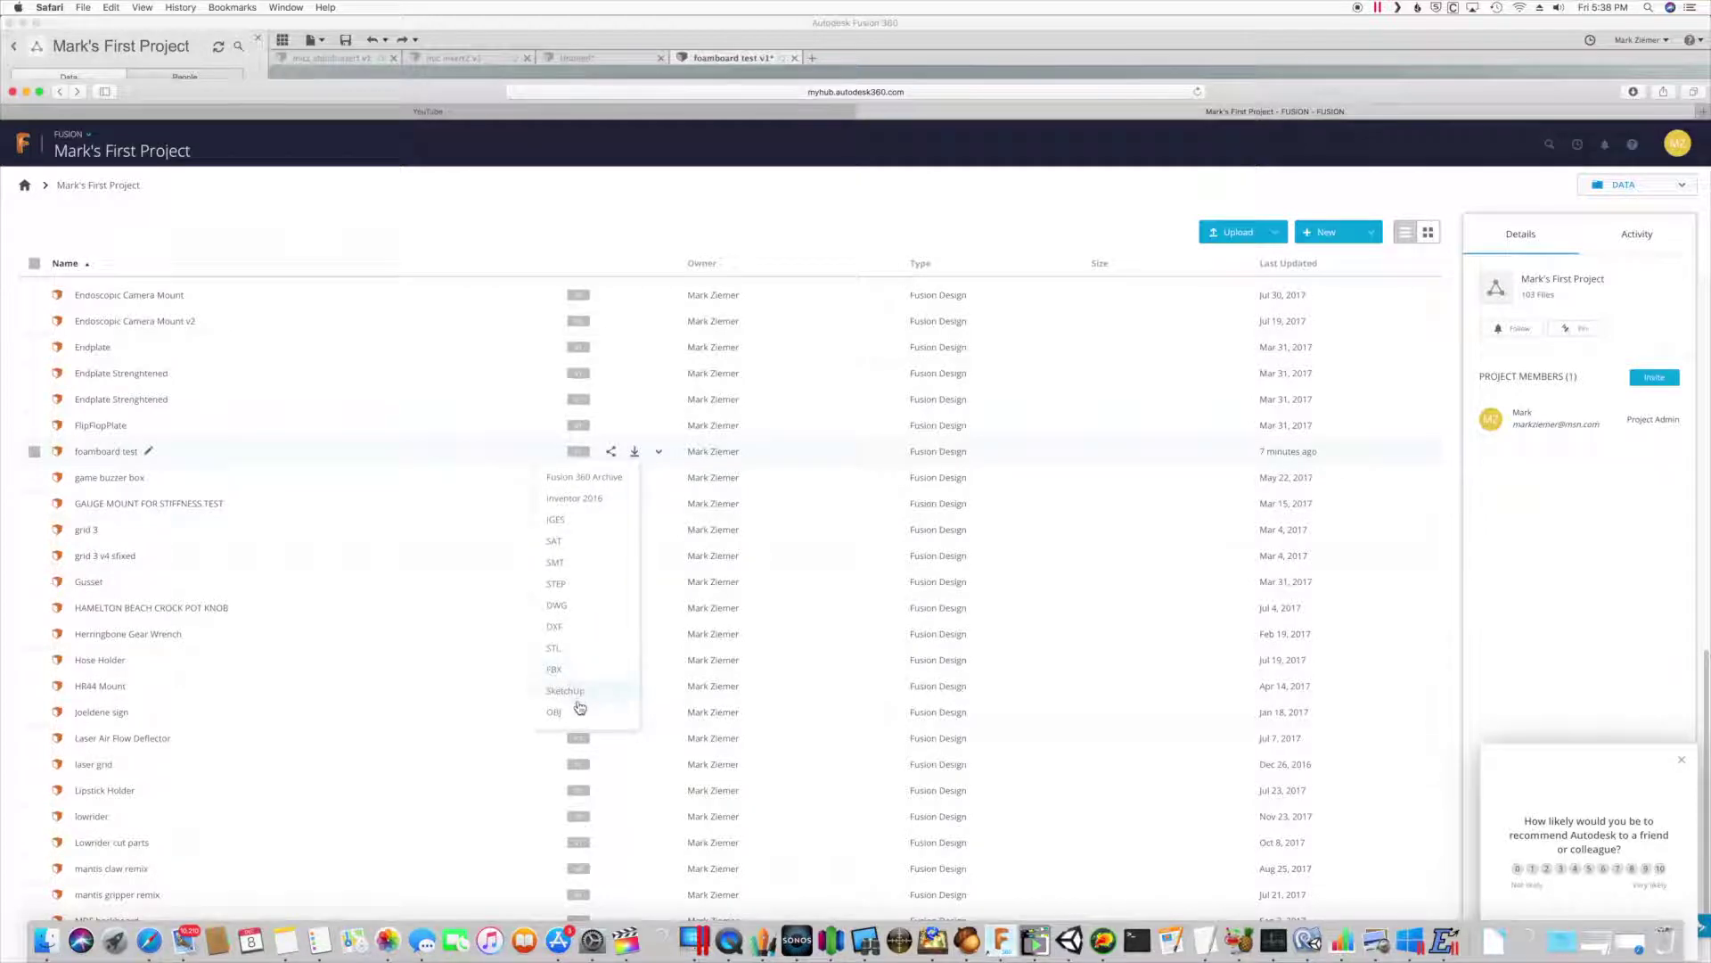
left_click(572, 629)
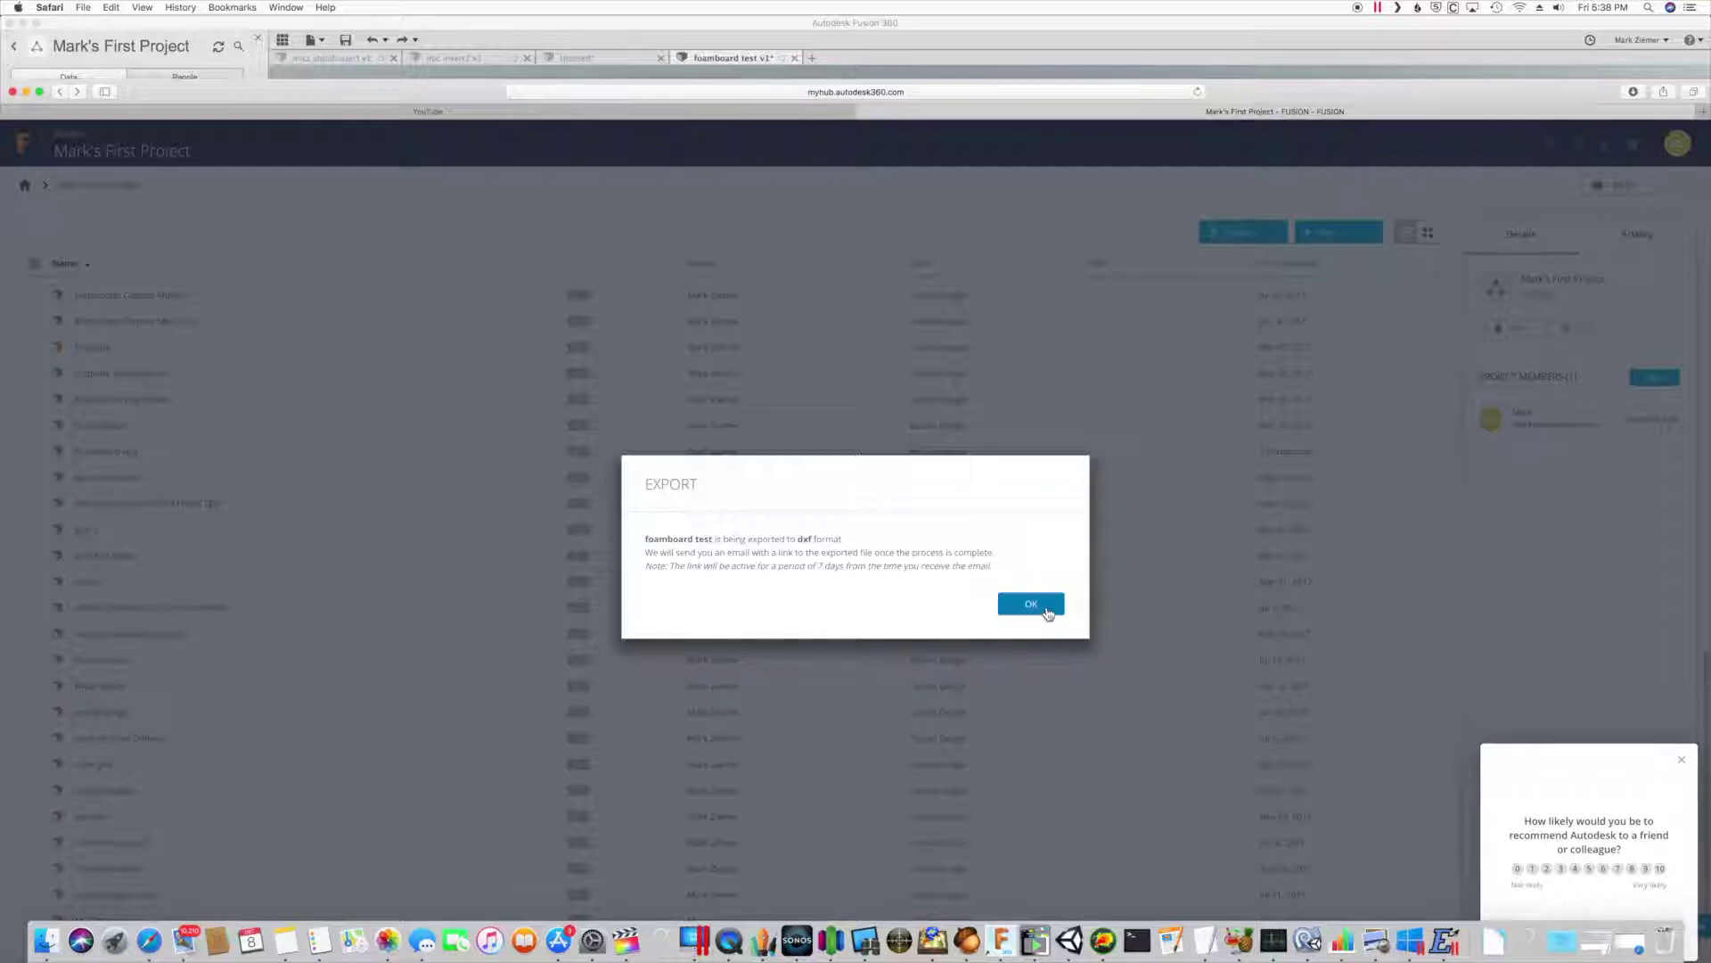
left_click(1049, 605)
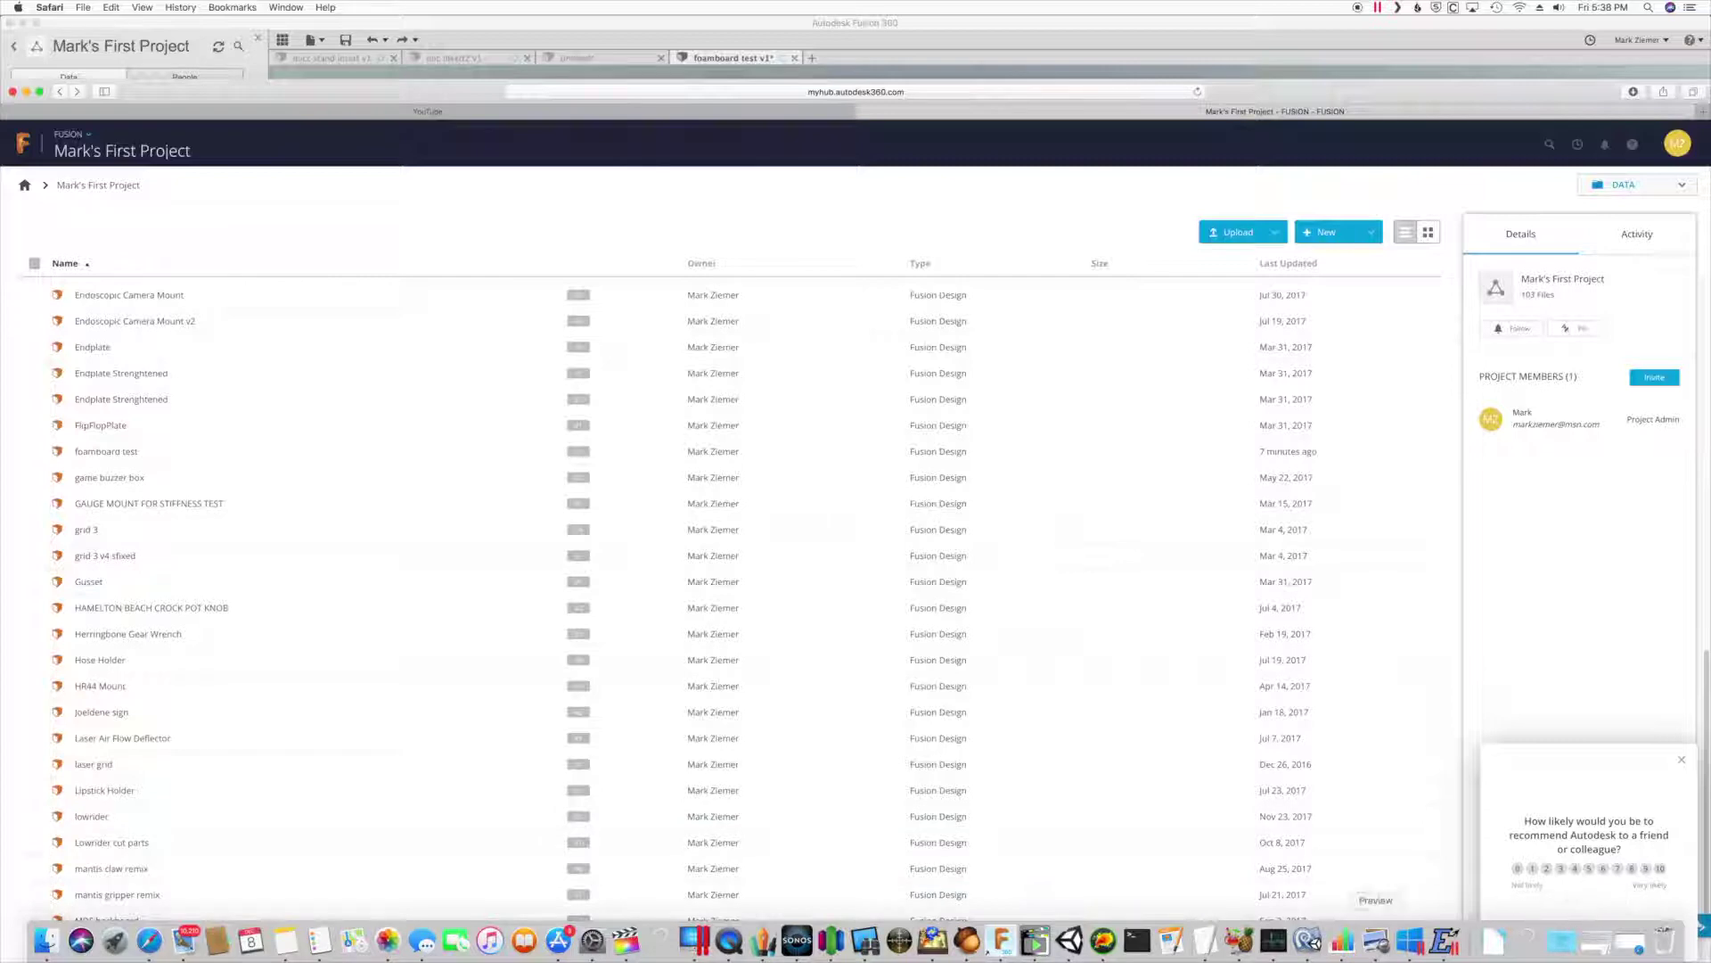
- Switch to Estlcam and import foamboard test.dxf with centimeter as the length unit
left_click(1445, 942)
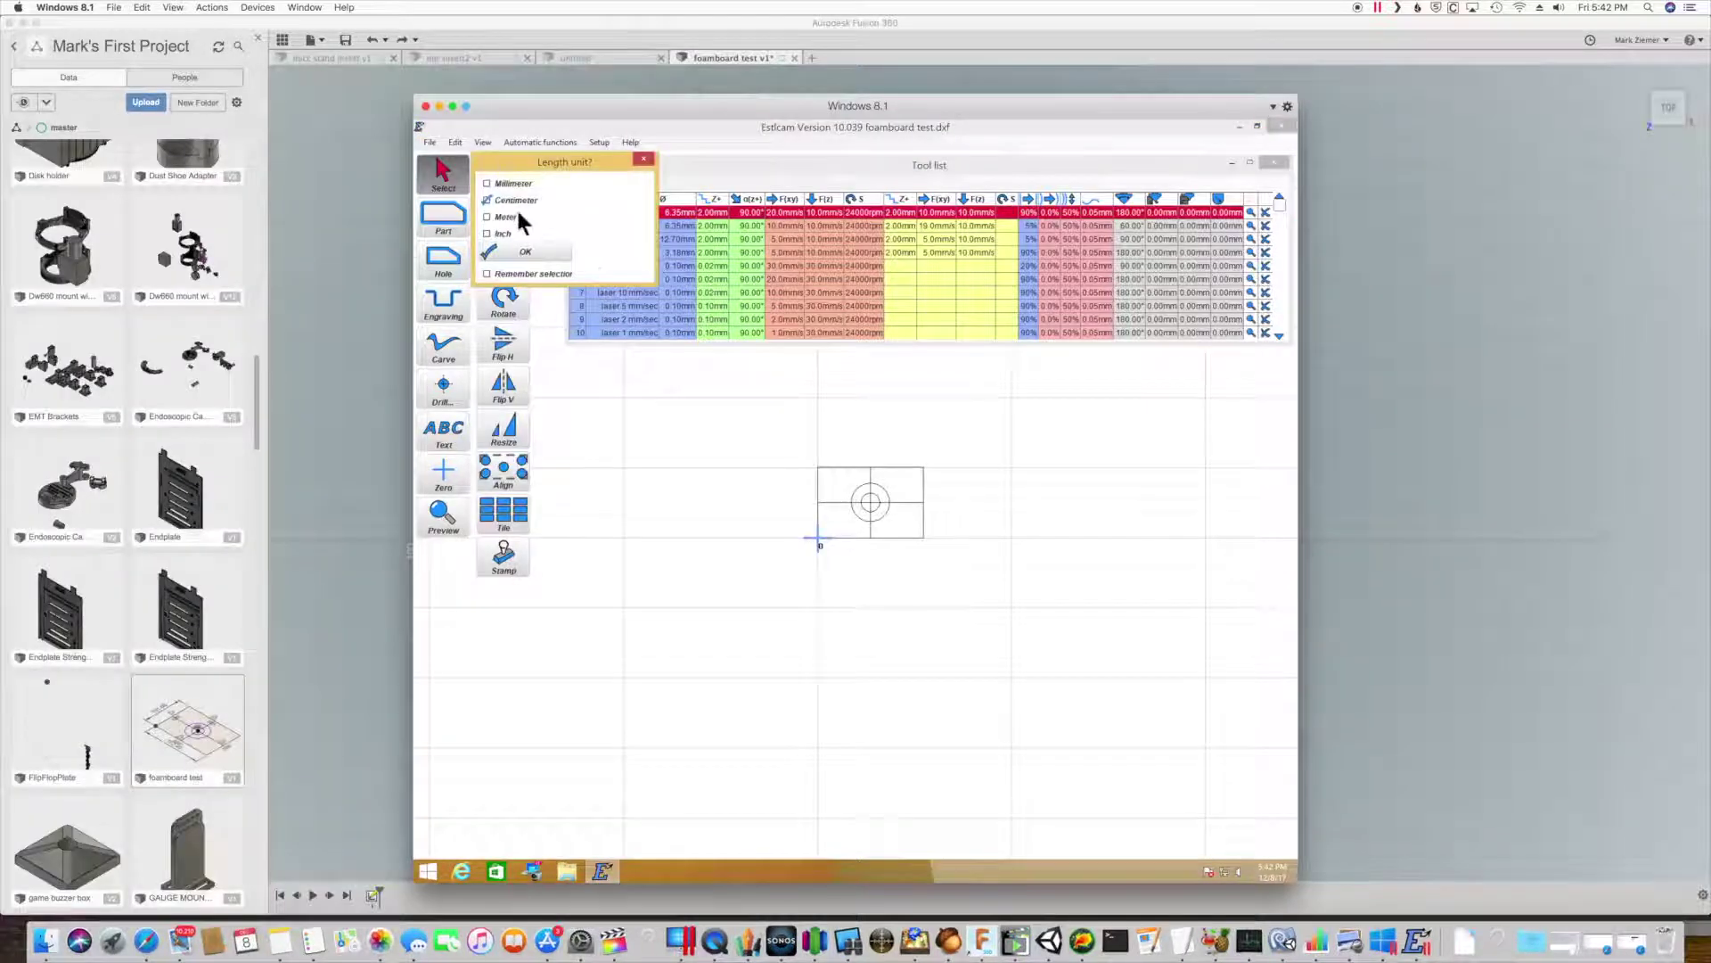
left_click(533, 253)
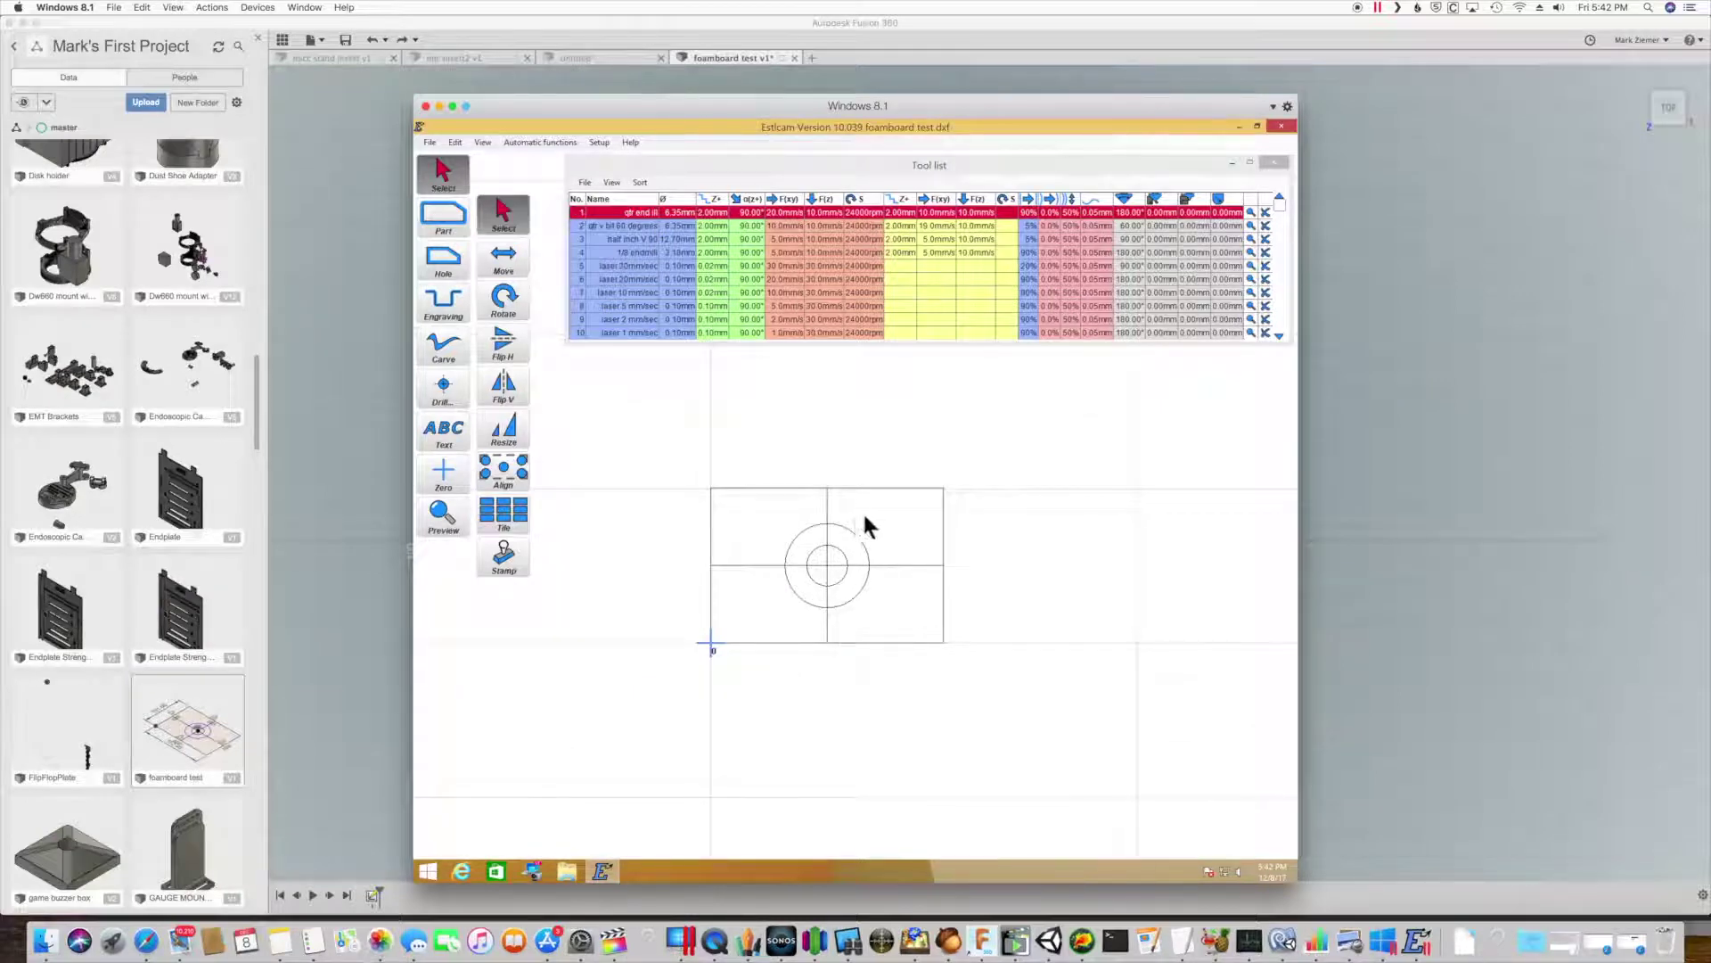
- Create engraving toolpaths with the laser 5 mm/sec tool on both circles and on the horizontal and vertical centre lines
left_click(450, 303)
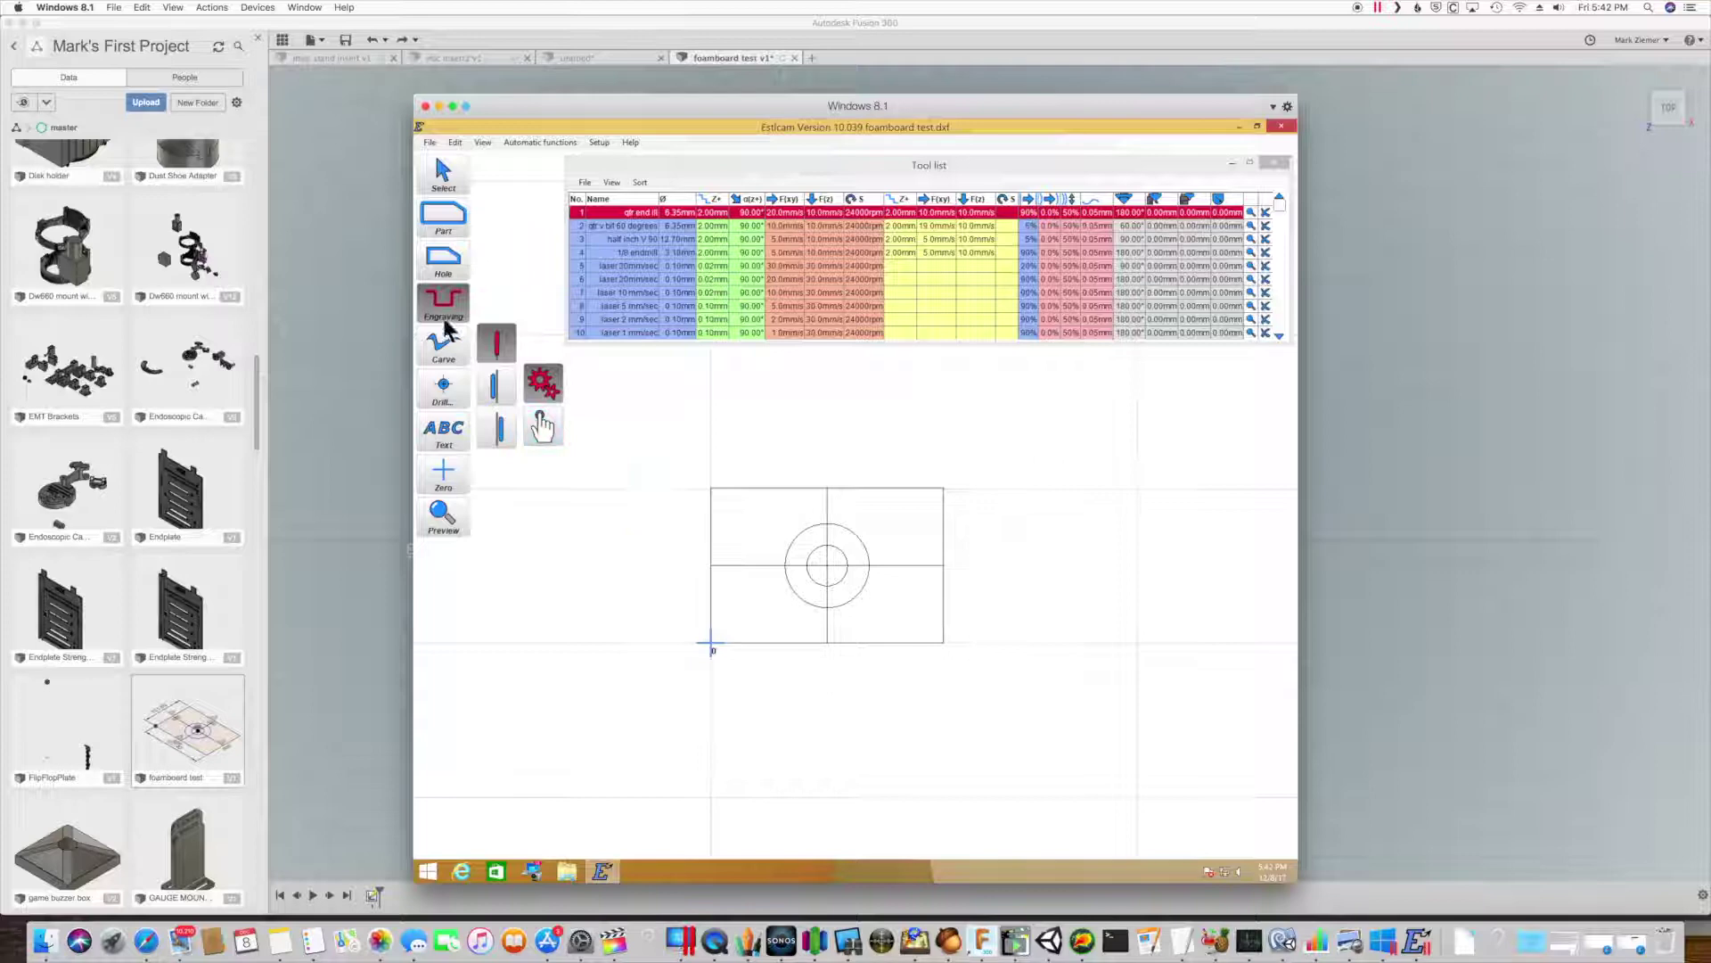
left_click(636, 307)
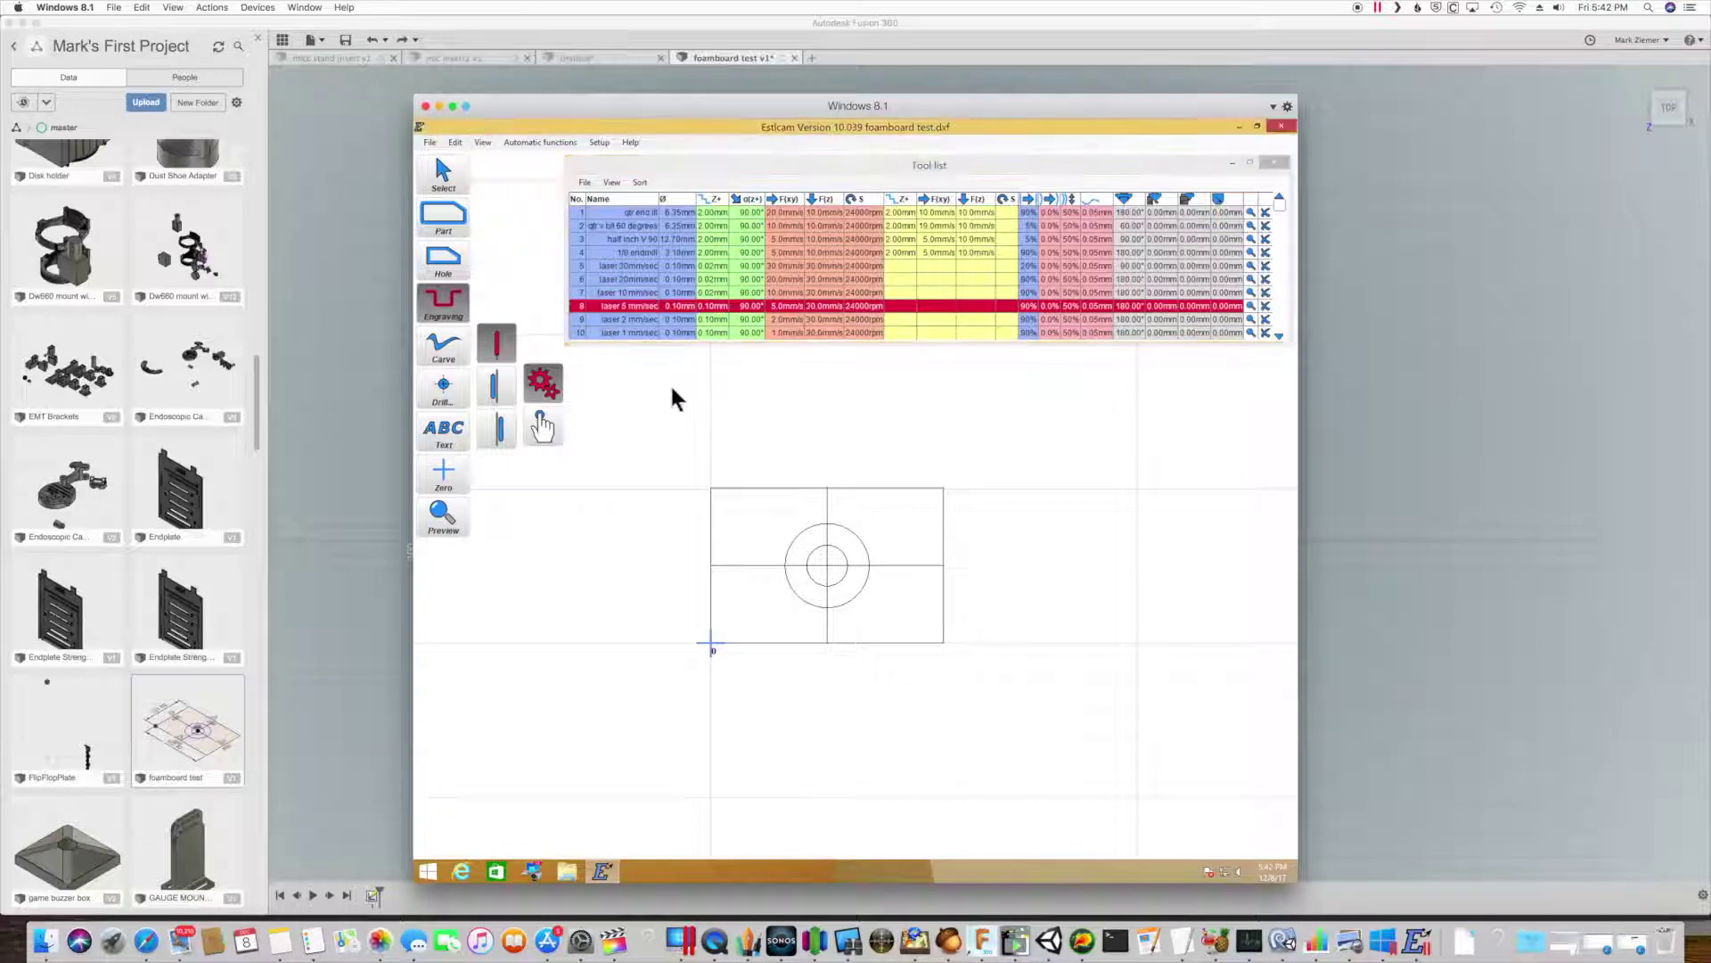
scroll(815, 551, "up", 1)
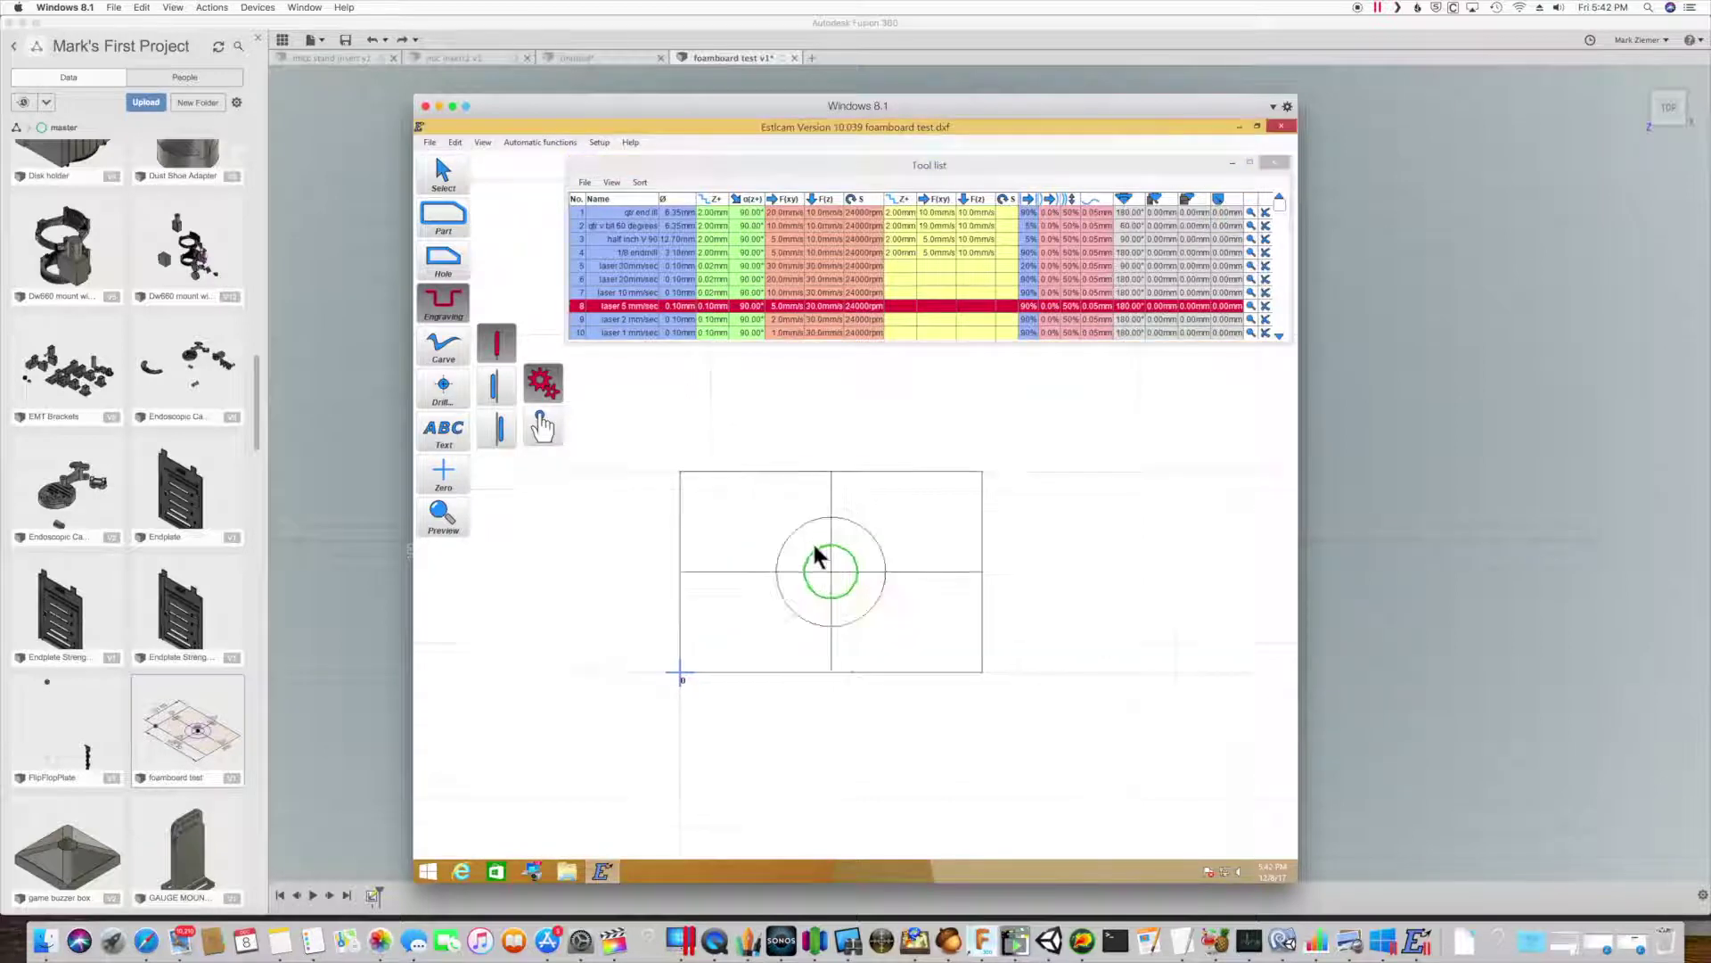
scroll(815, 554, "up", 2)
left_click(785, 524)
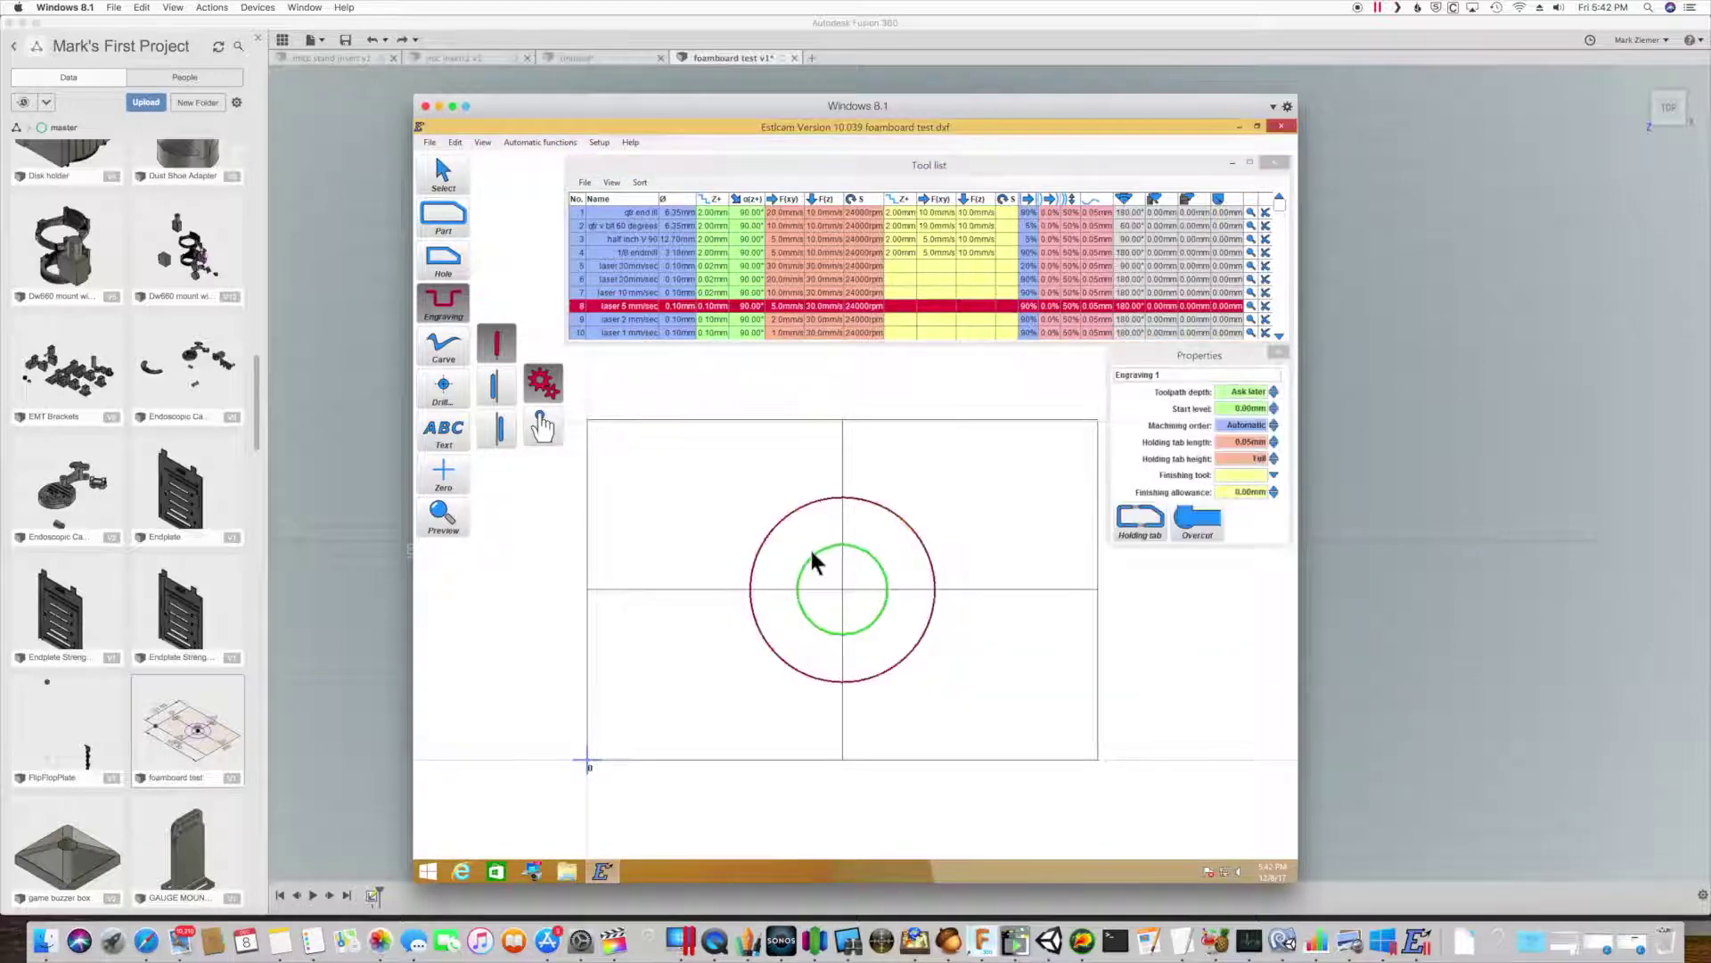
left_click(813, 556)
left_click(818, 588)
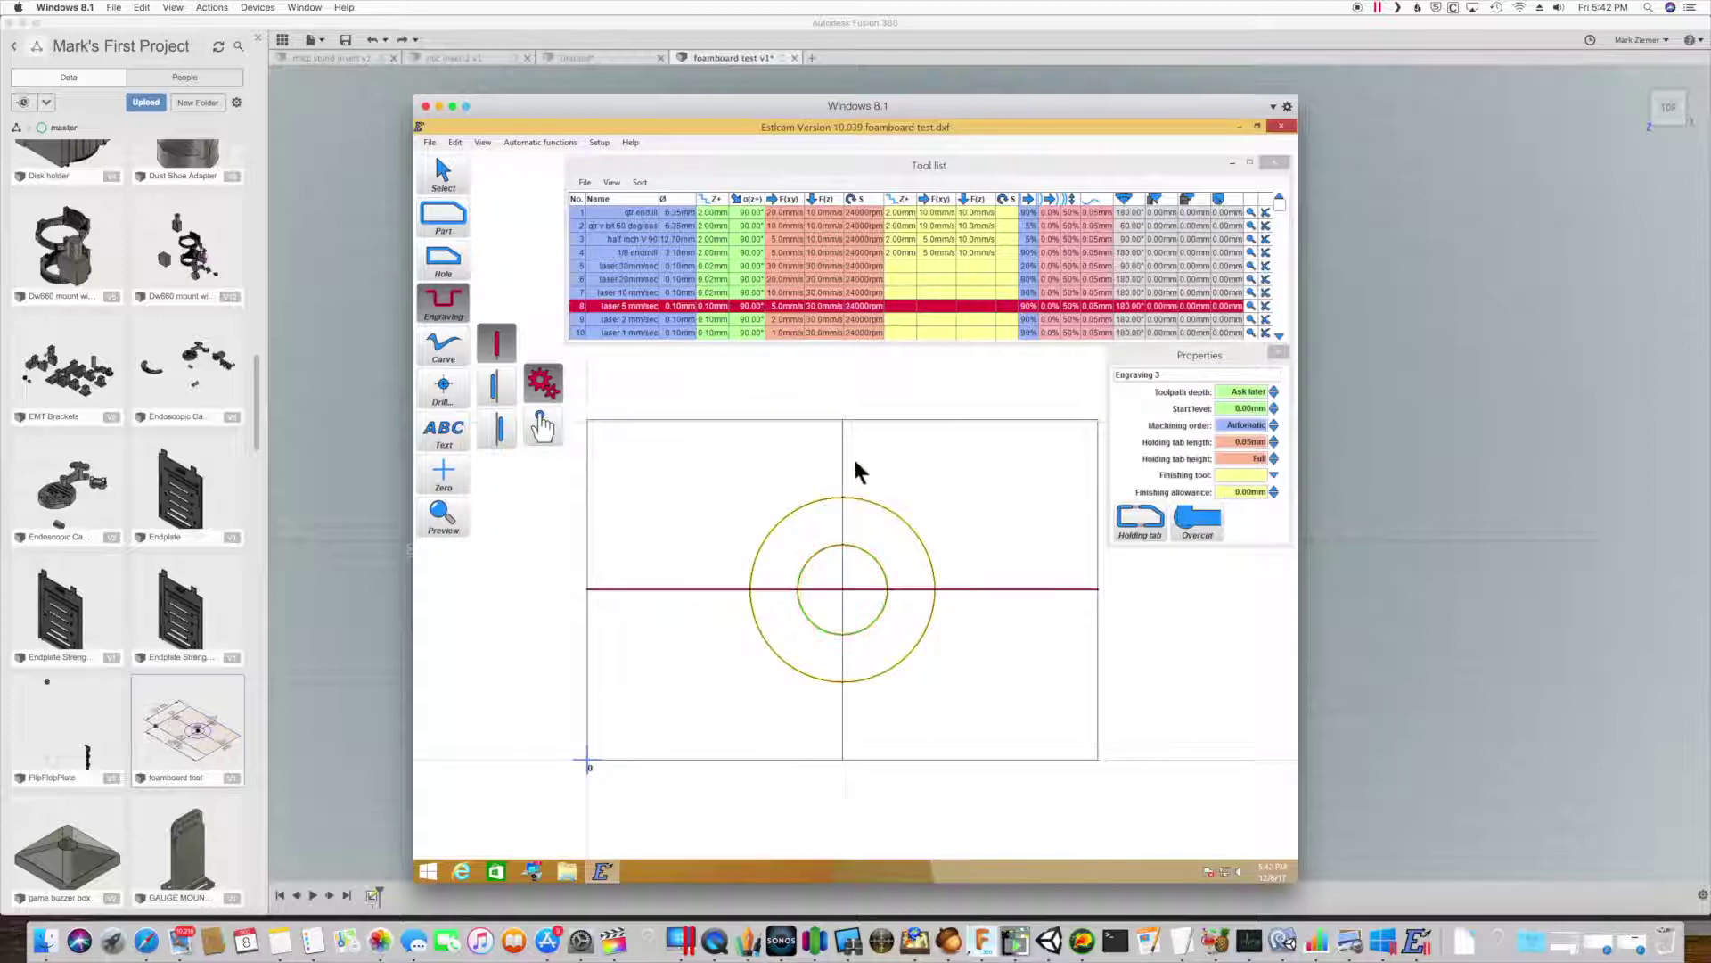
left_click(840, 468)
scroll(838, 480, "down", 3)
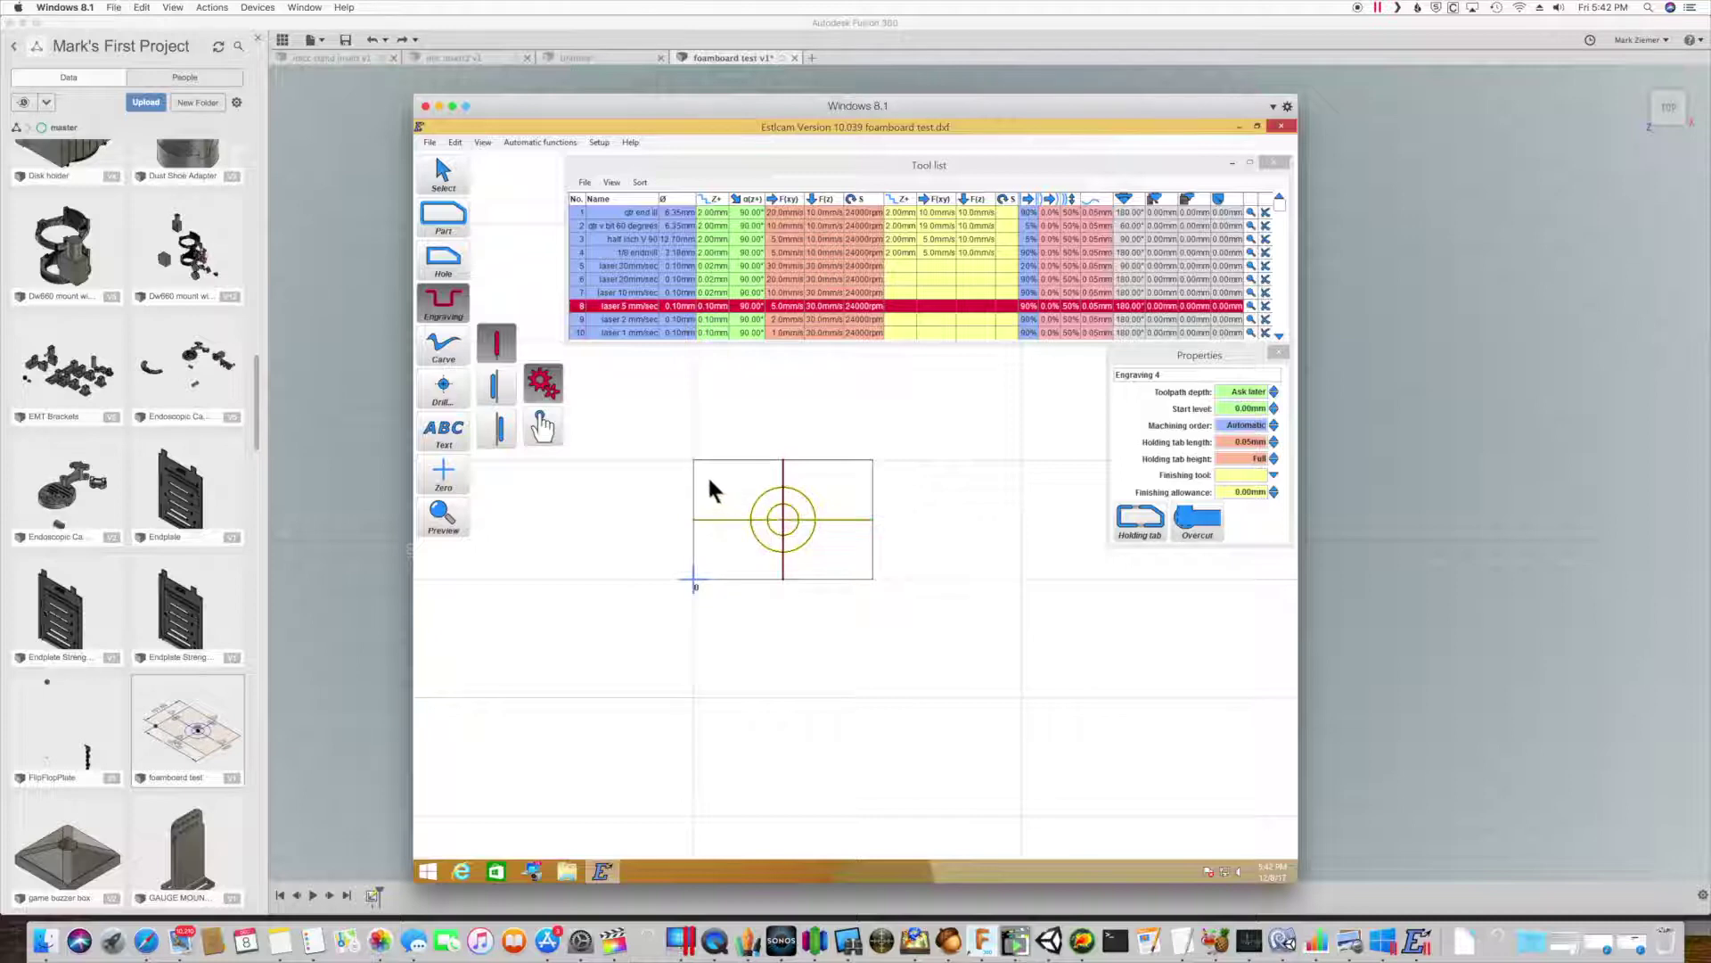
- Set the clearance plane to 0 mm in the basic settings
left_click(599, 143)
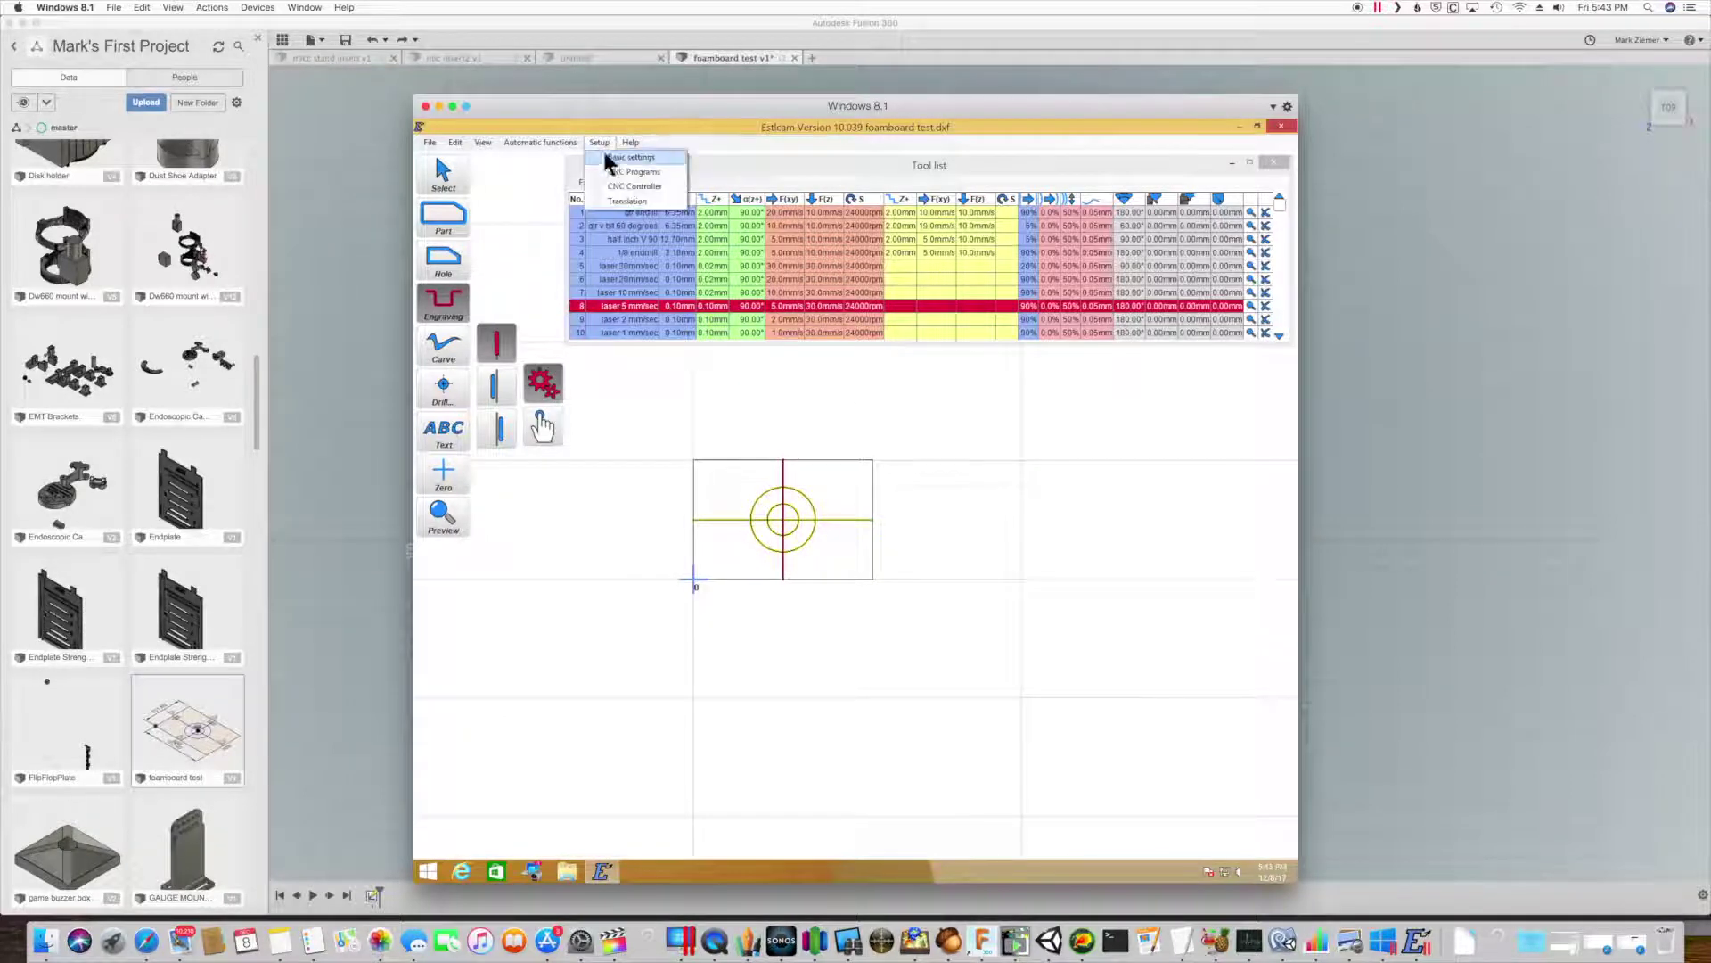
left_click(611, 159)
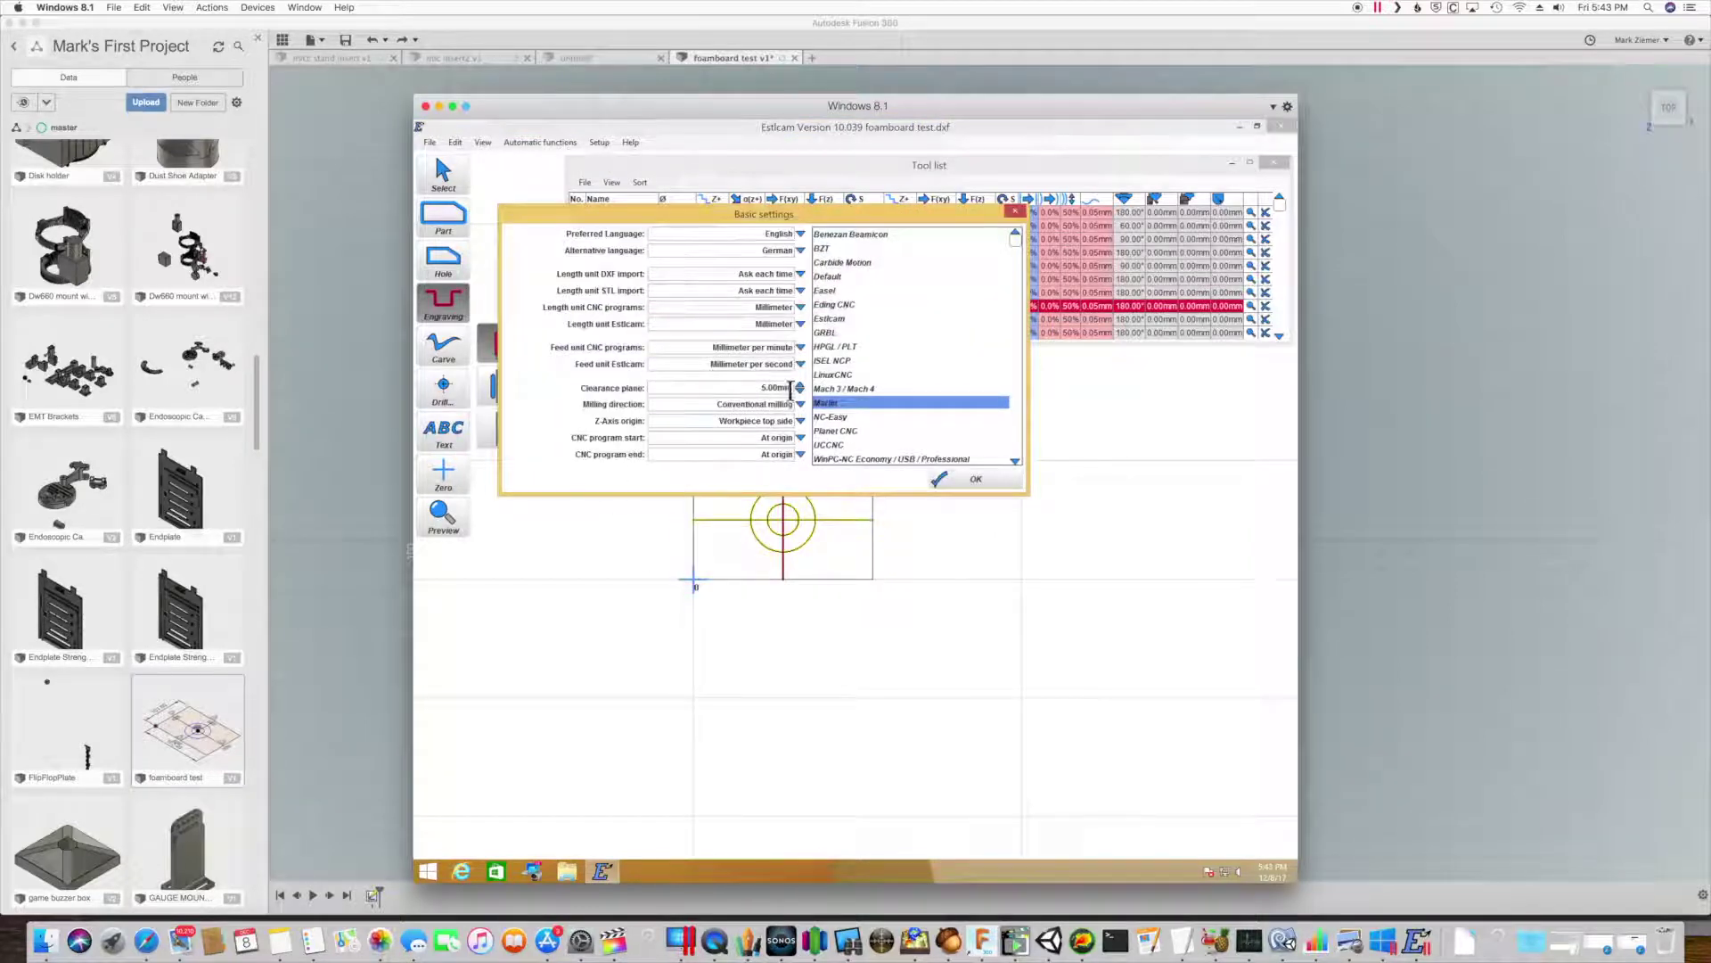
double_click(764, 389)
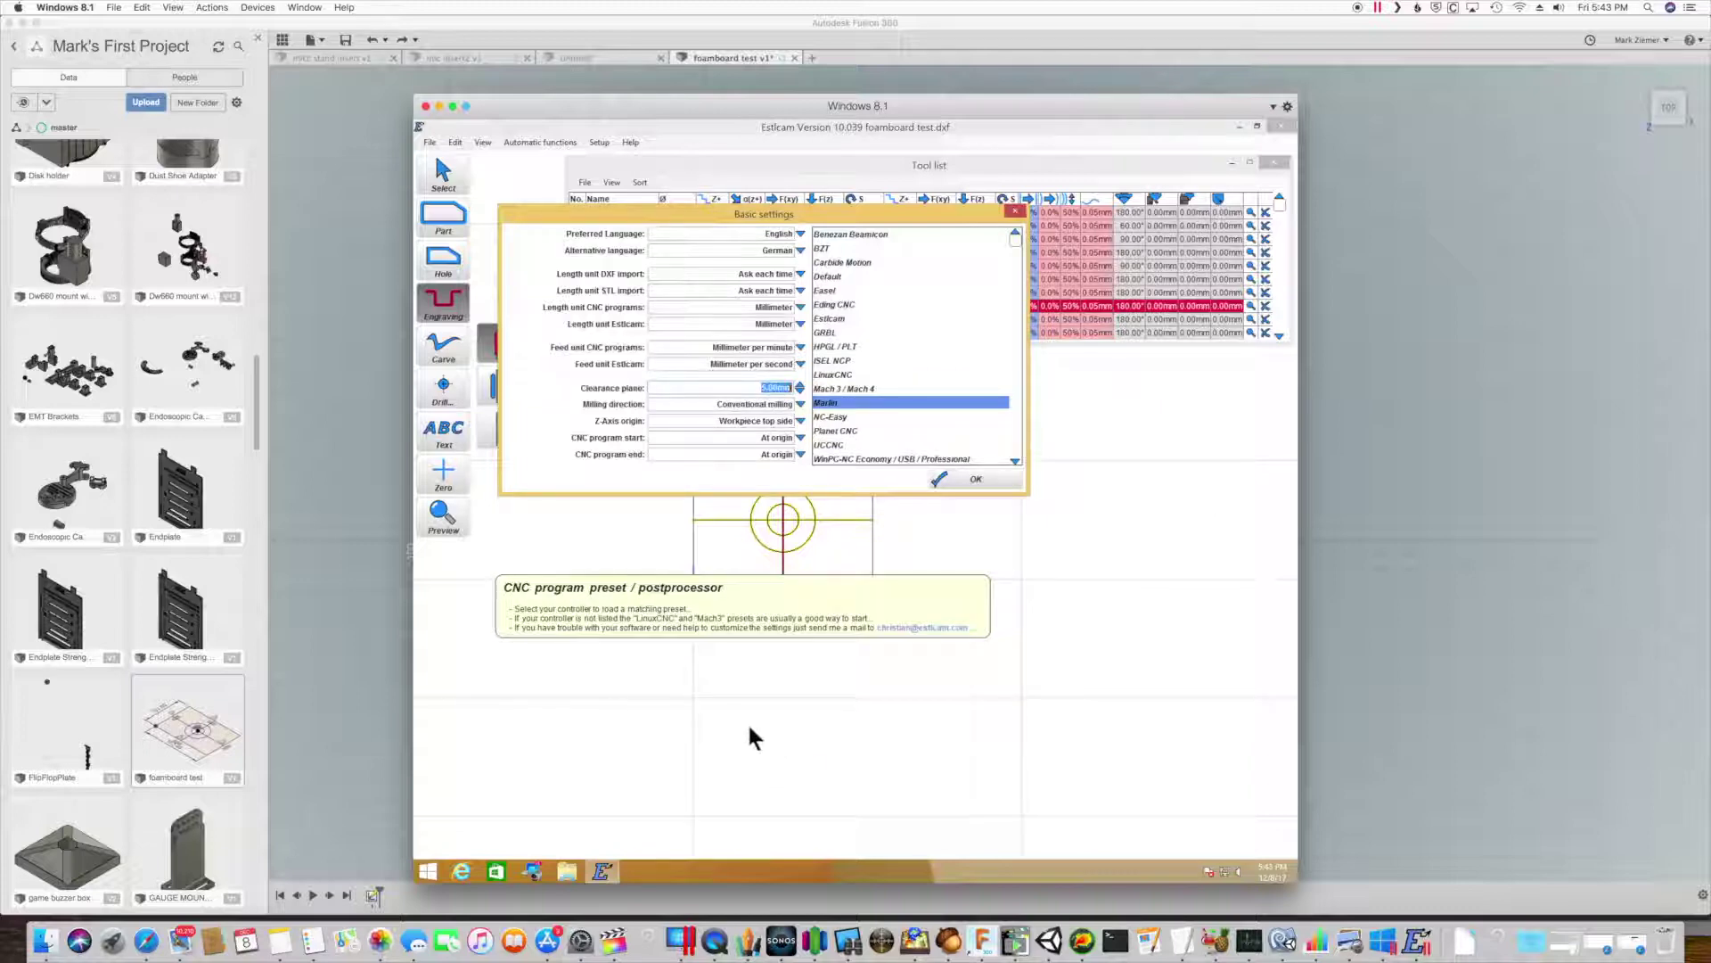
type("3")
left_click(943, 479)
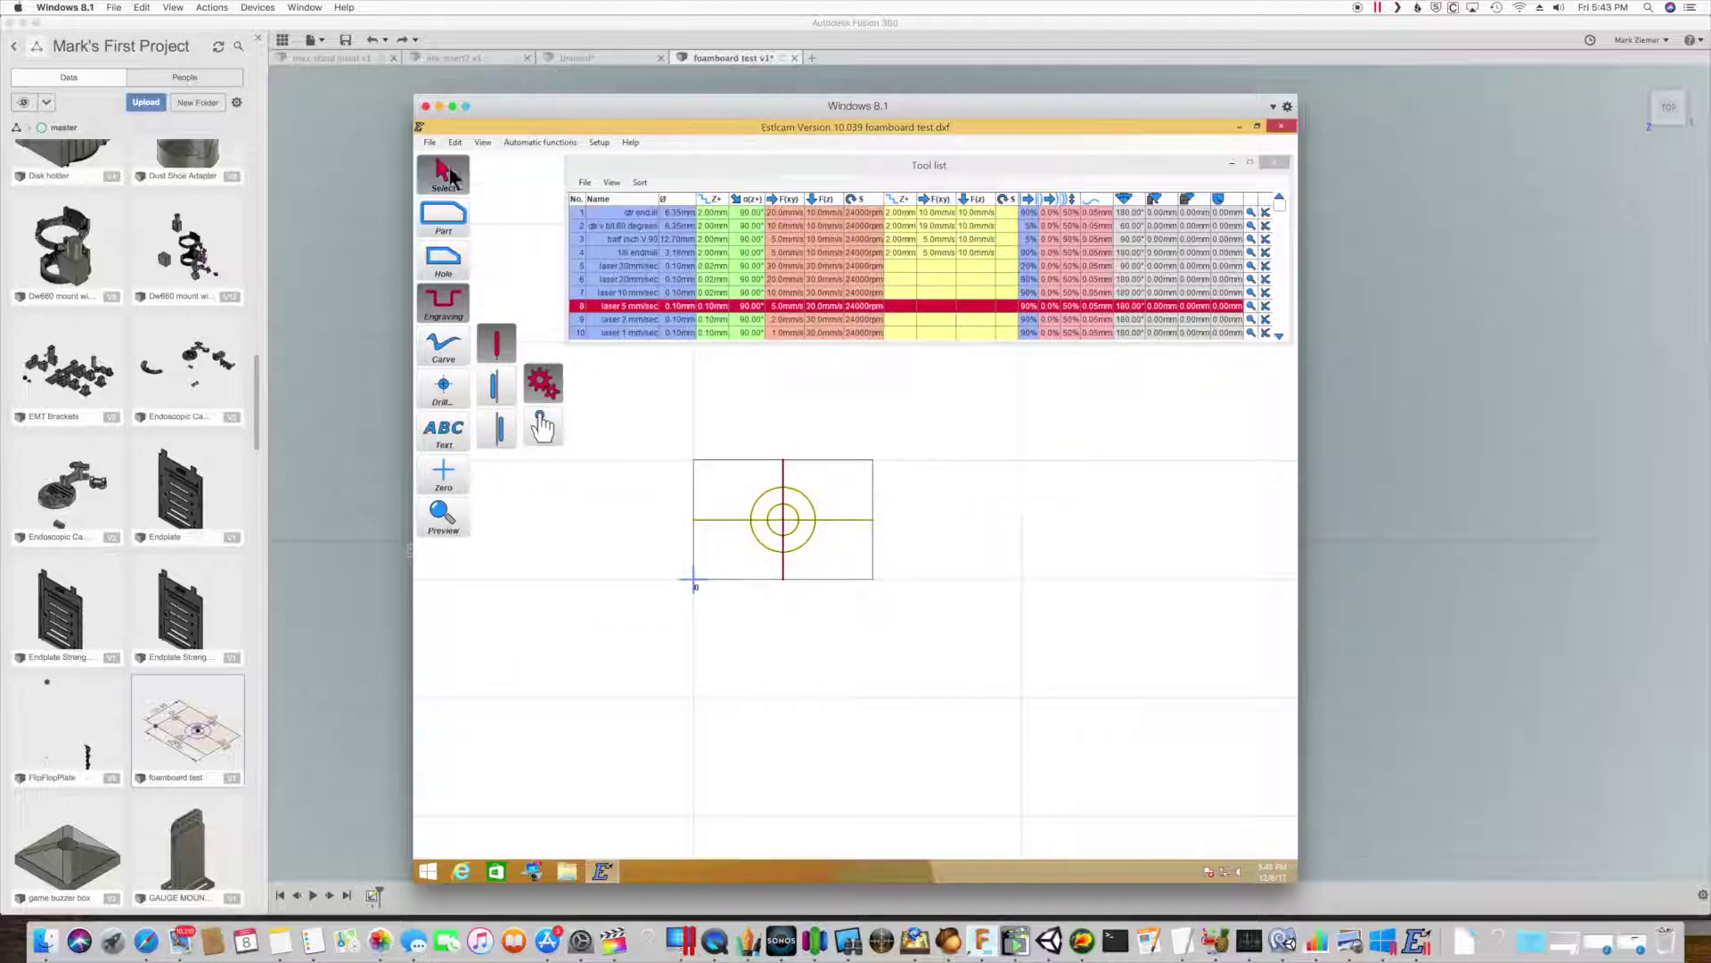
- Select all the engraving toolpaths and set their toolpath depth to 0.01 mm
left_click(450, 175)
mouse_move(664, 424)
left_mouse_down()
mouse_move(791, 561)
mouse_move(894, 615)
left_mouse_up()
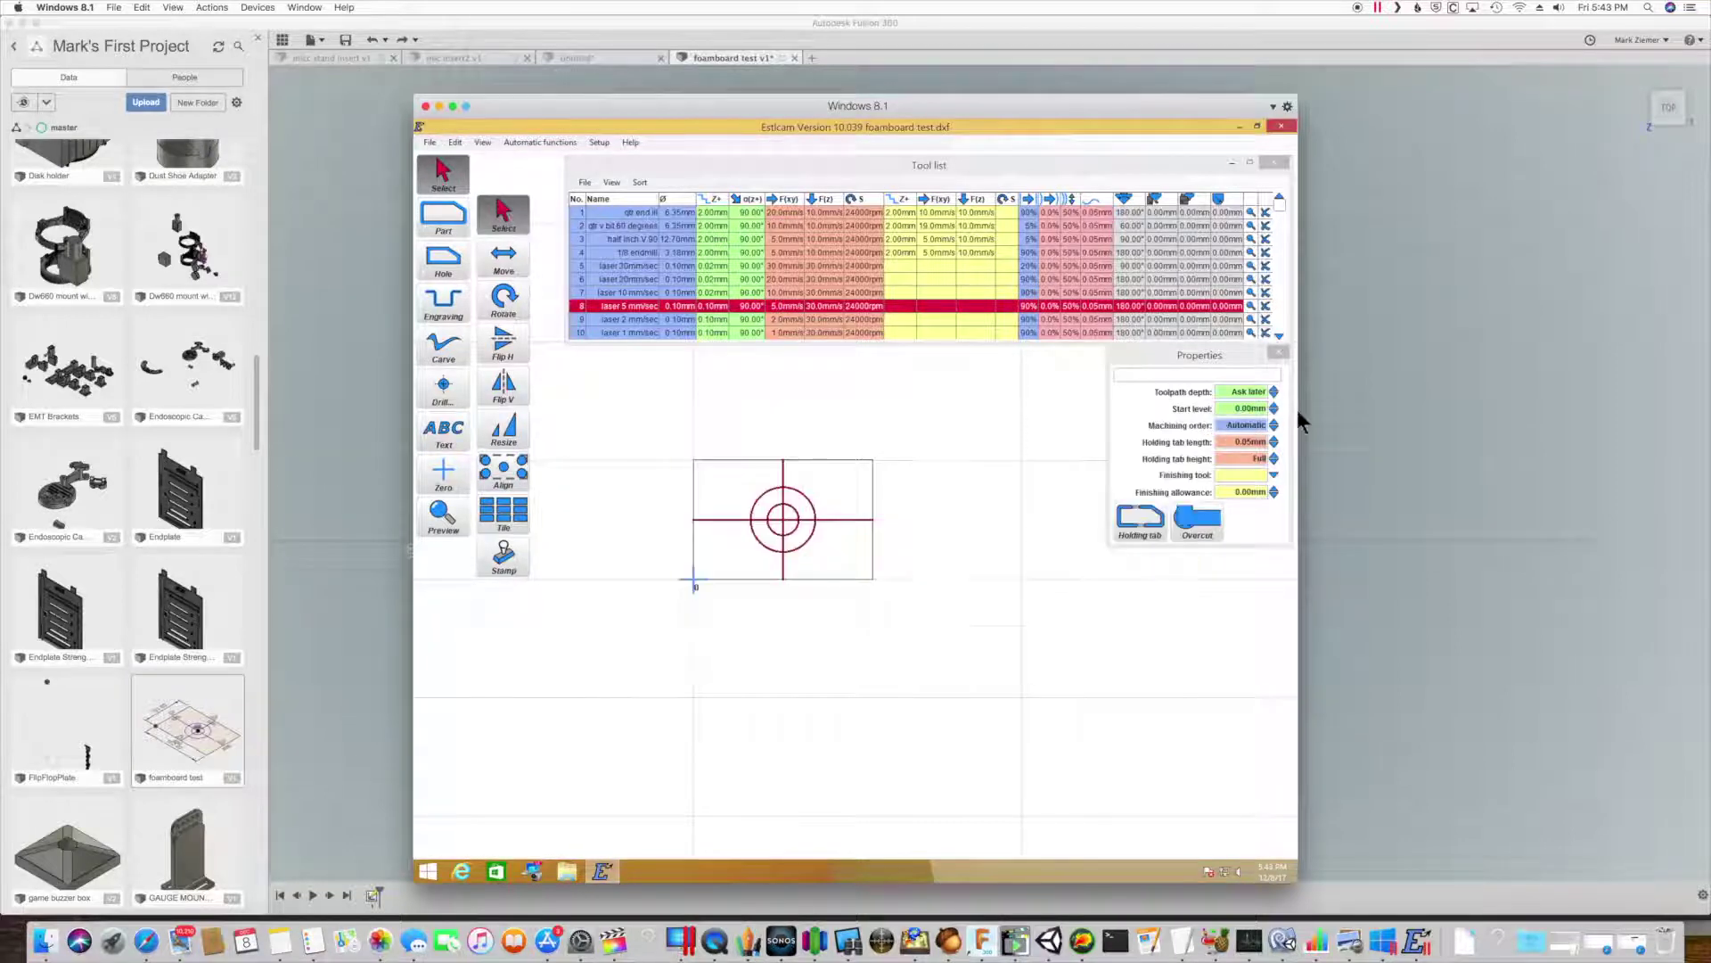
left_click(1274, 396)
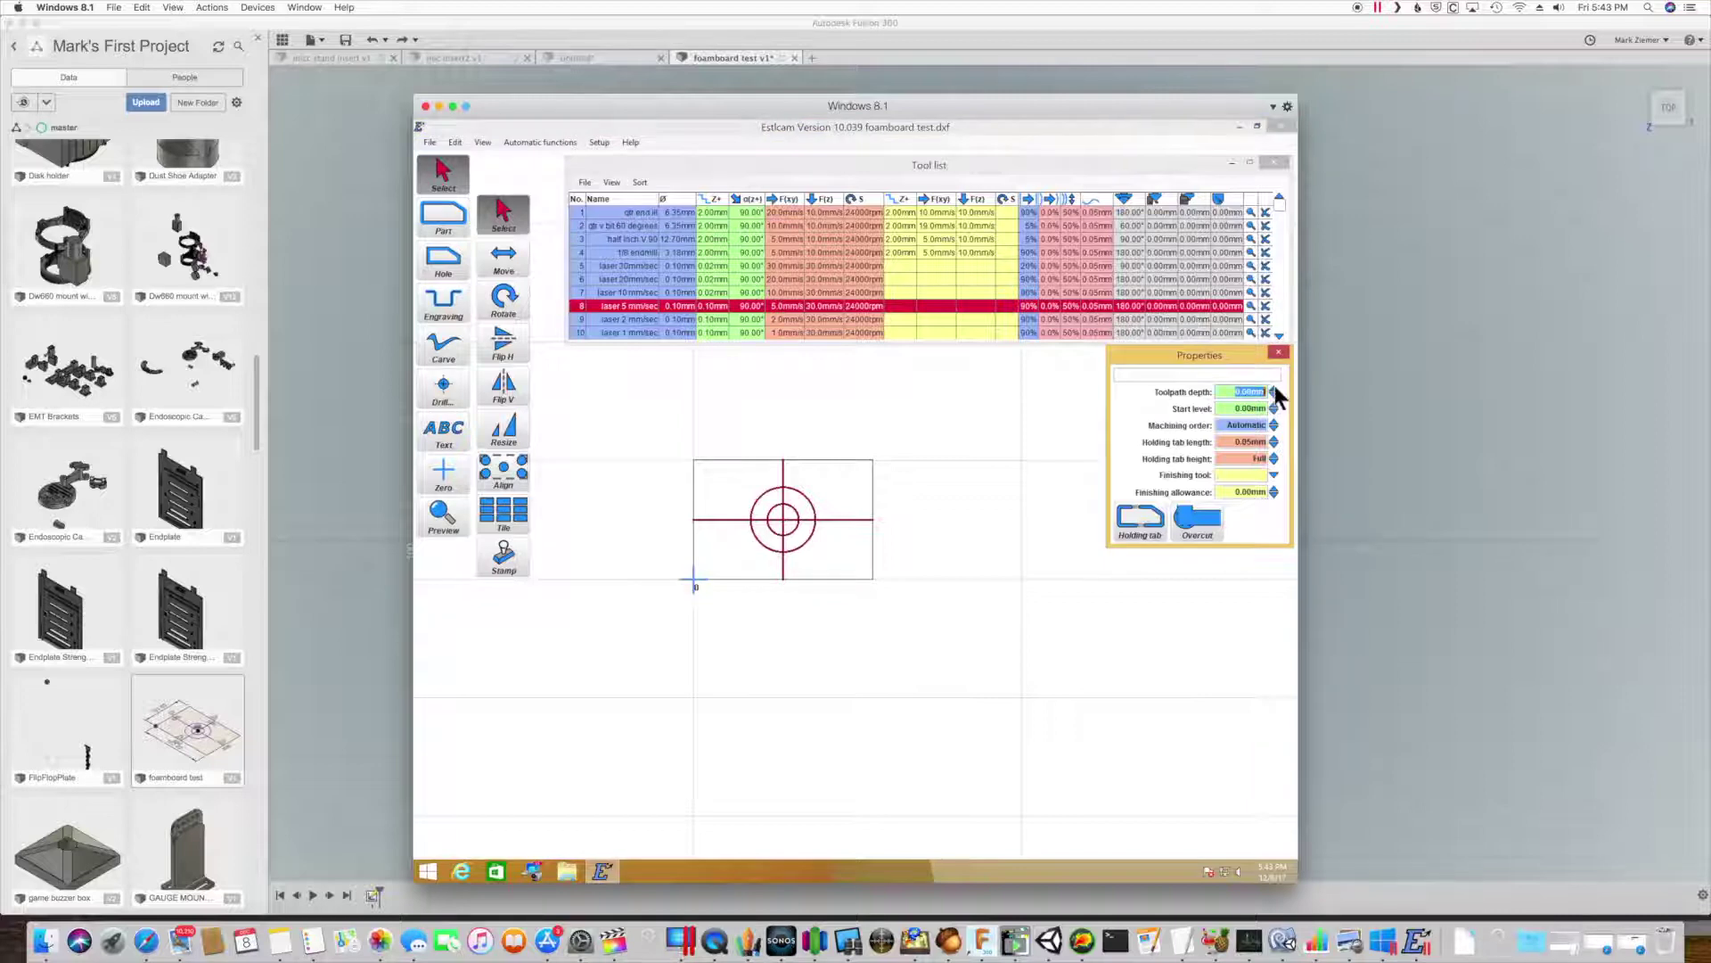
mouse_move(1259, 388)
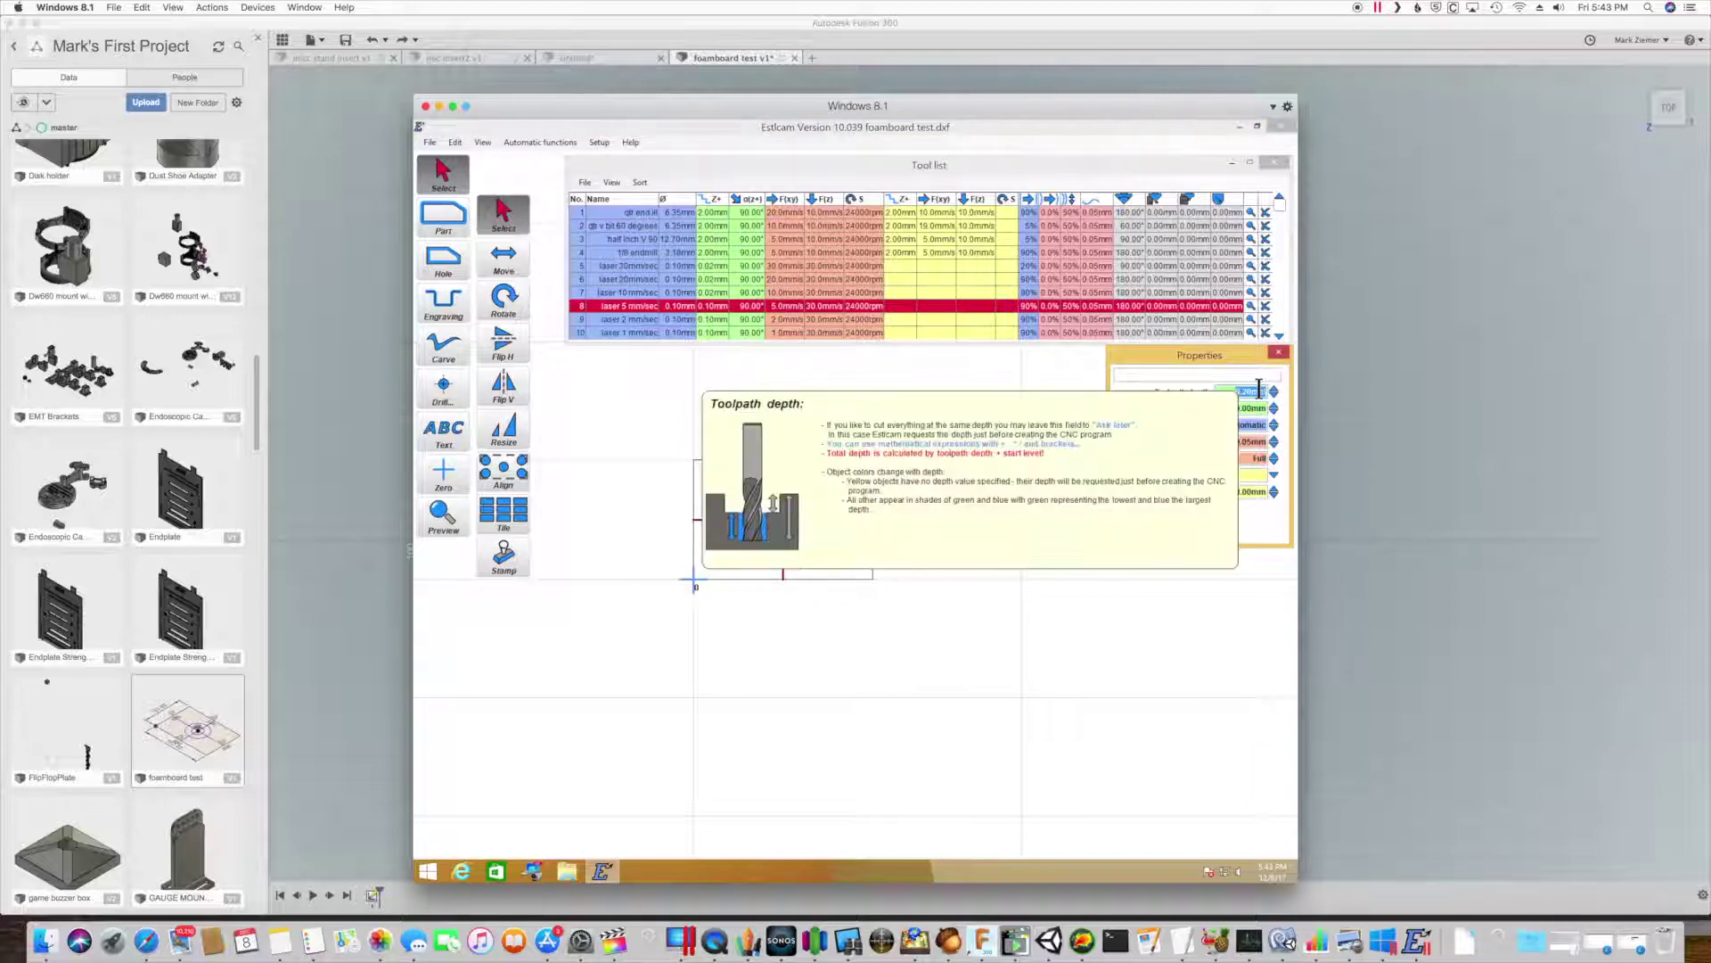
key("BackSpace")
type("0.01")
key("Return")
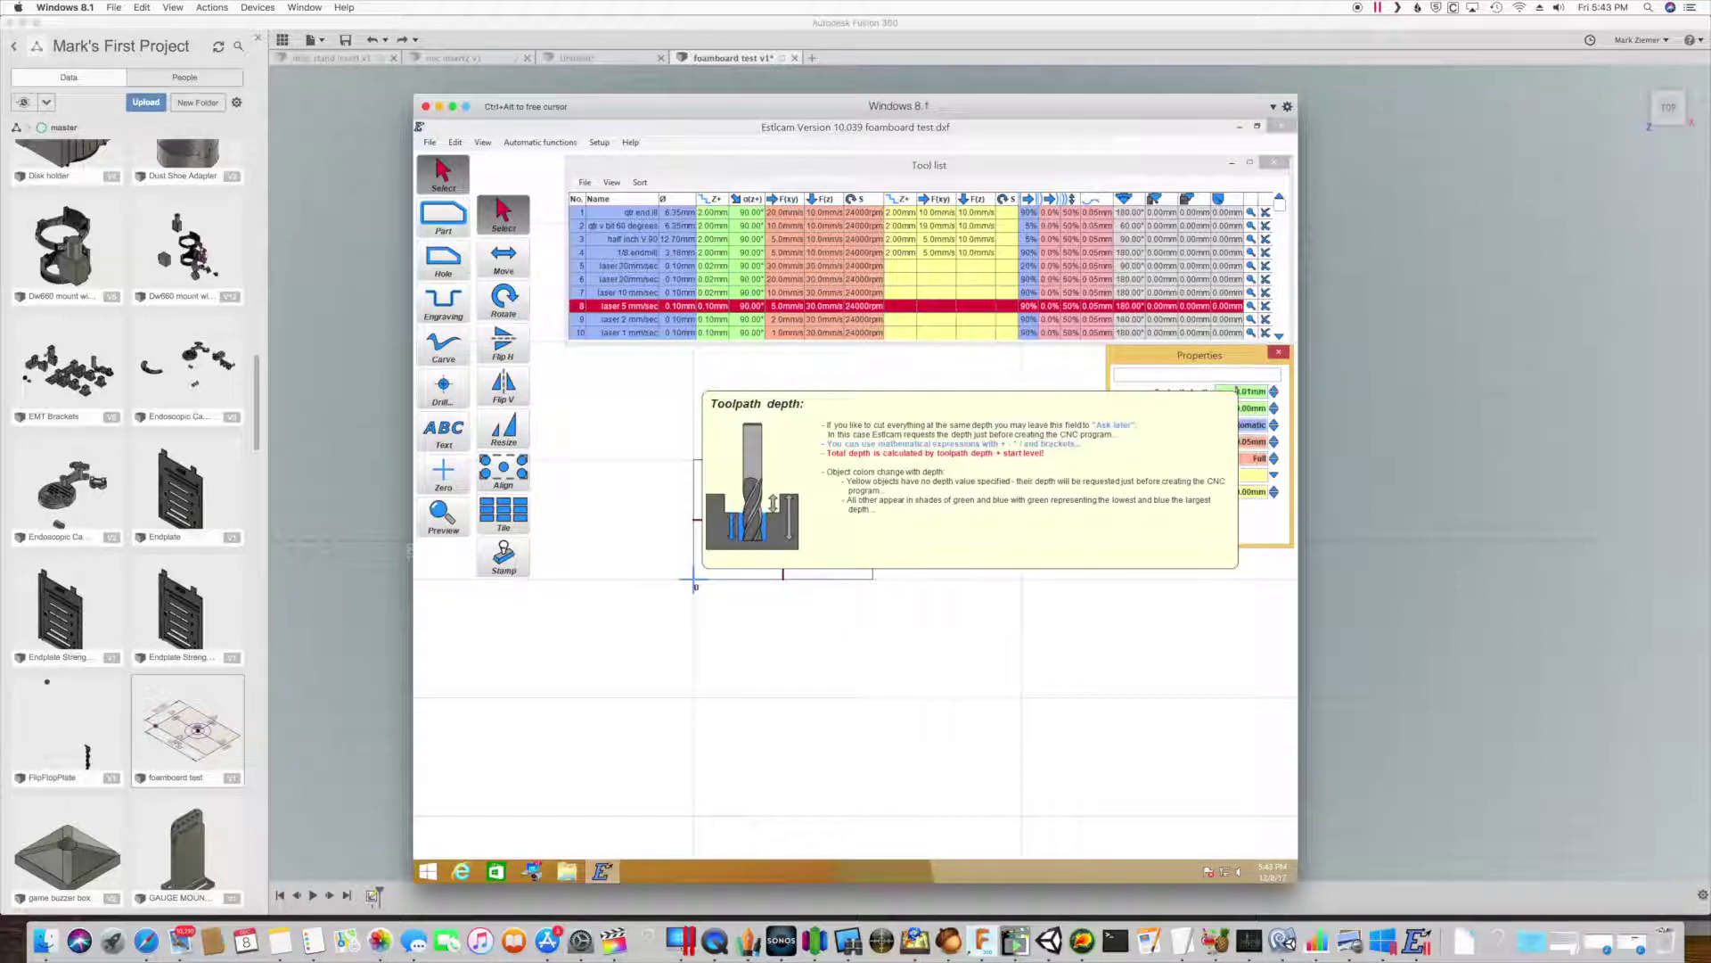
left_click(976, 572)
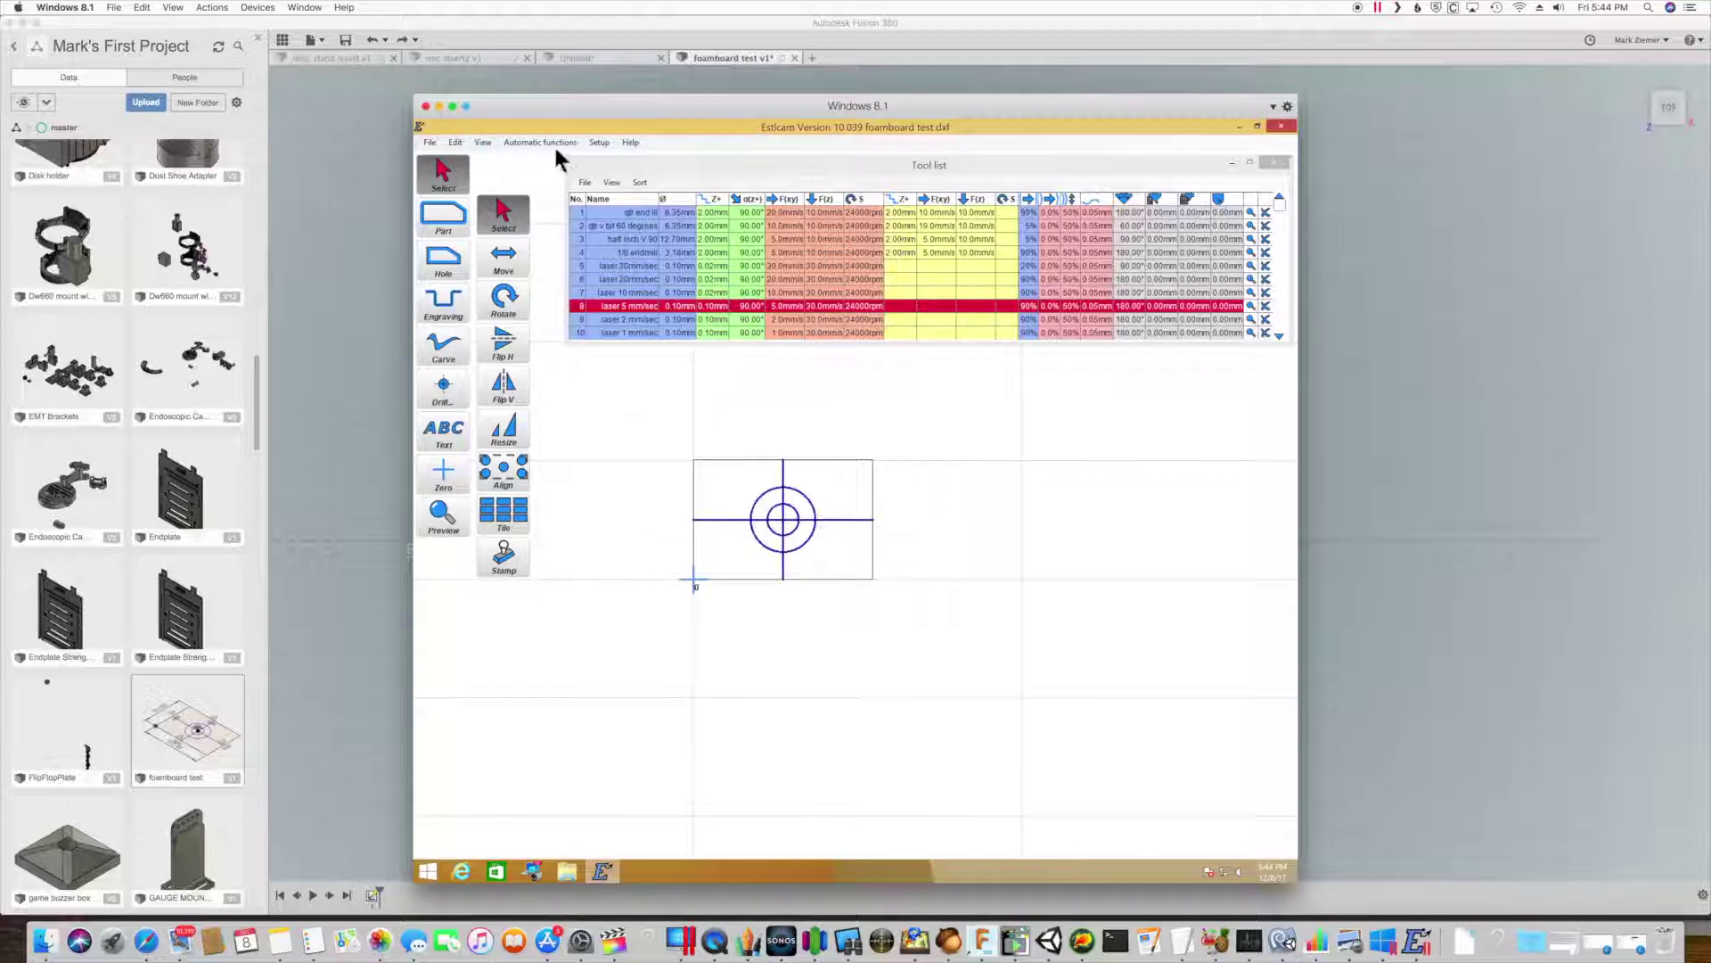
- Check the clearance plane in the basic settings, and the preset, units and file extension in the CNC program settings
left_click(599, 143)
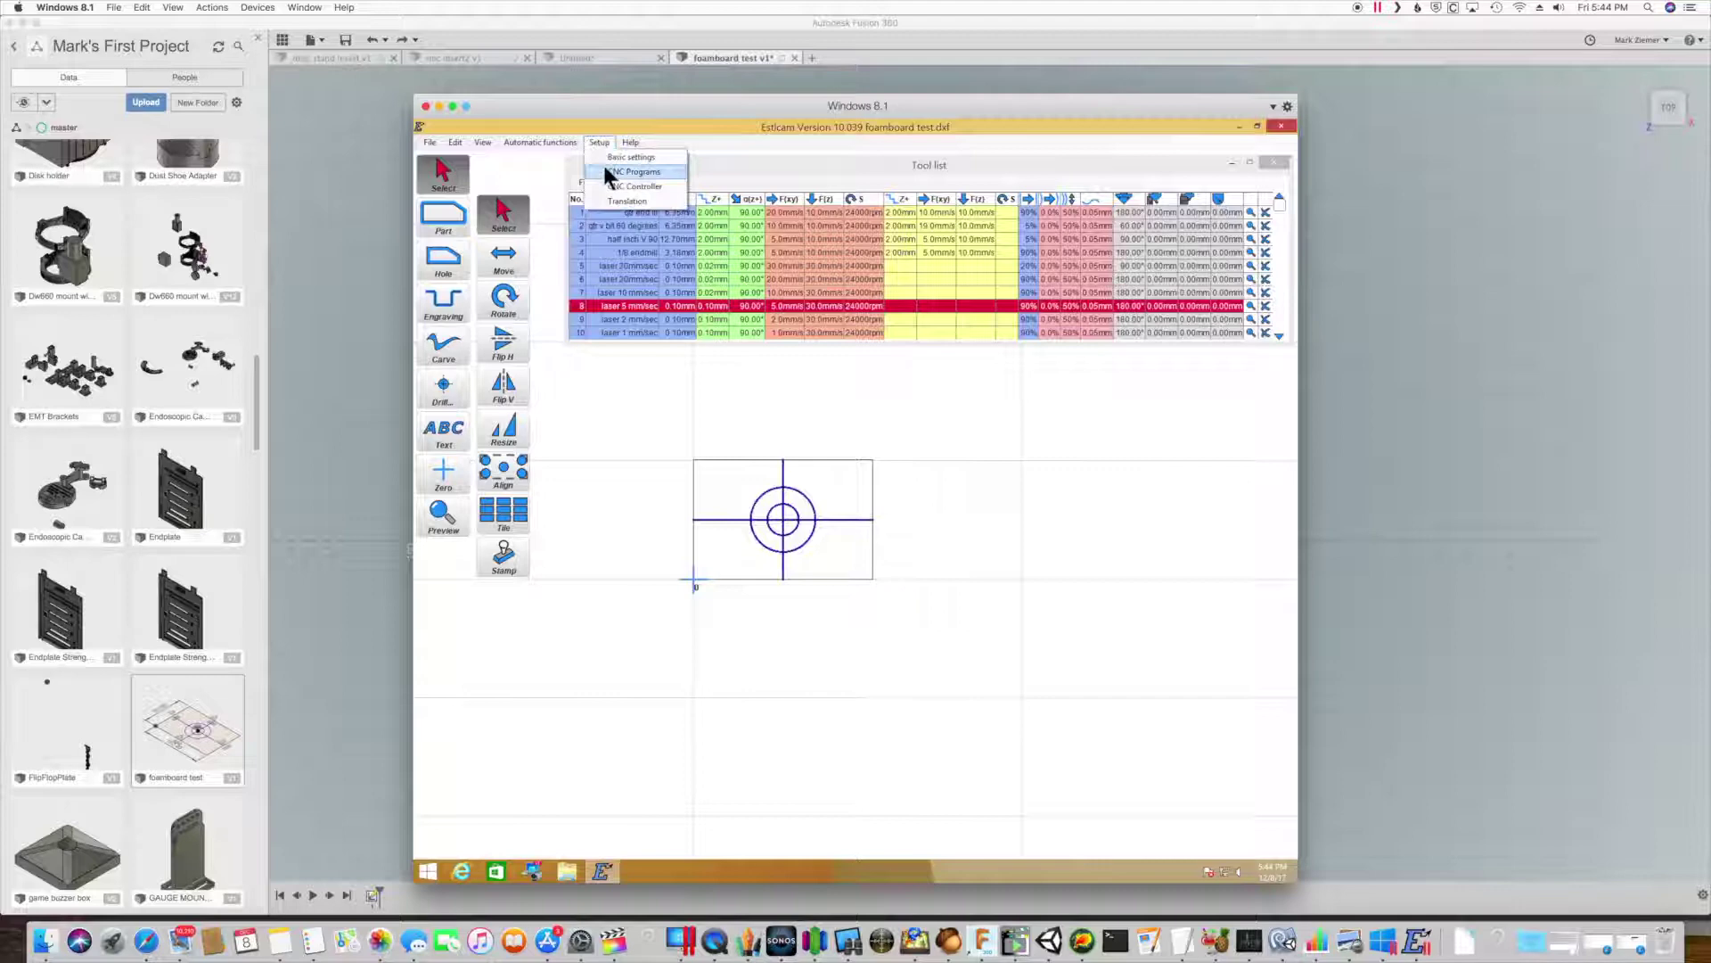
left_click(607, 157)
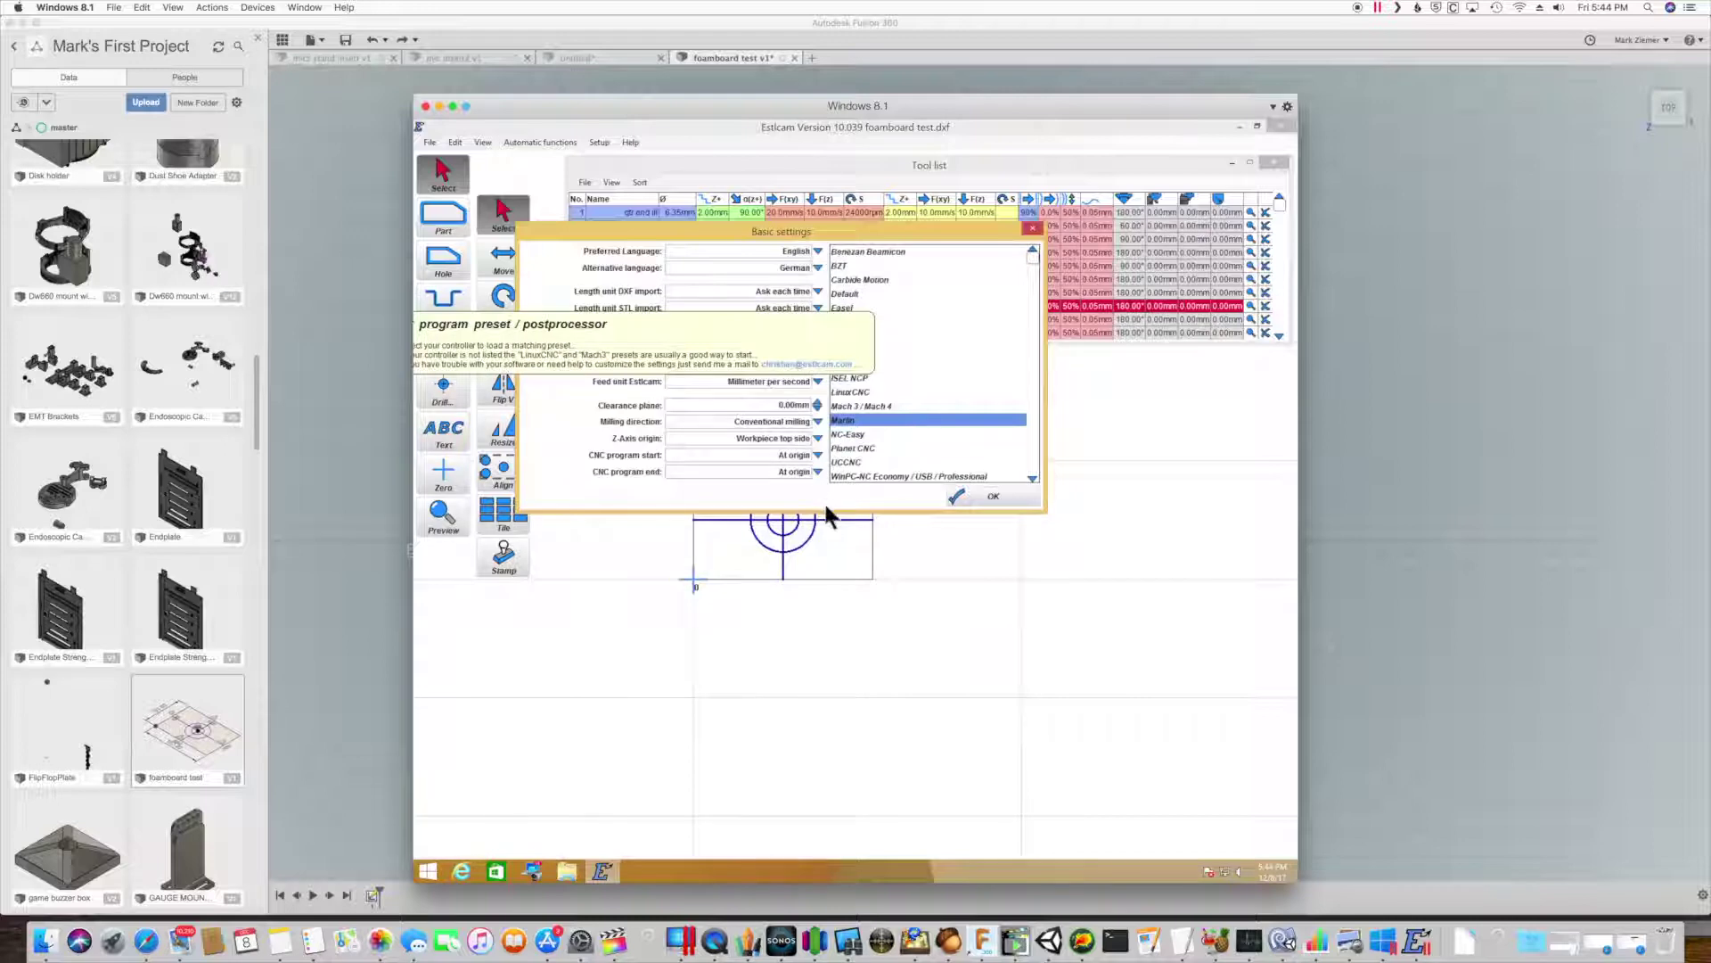
left_click(993, 497)
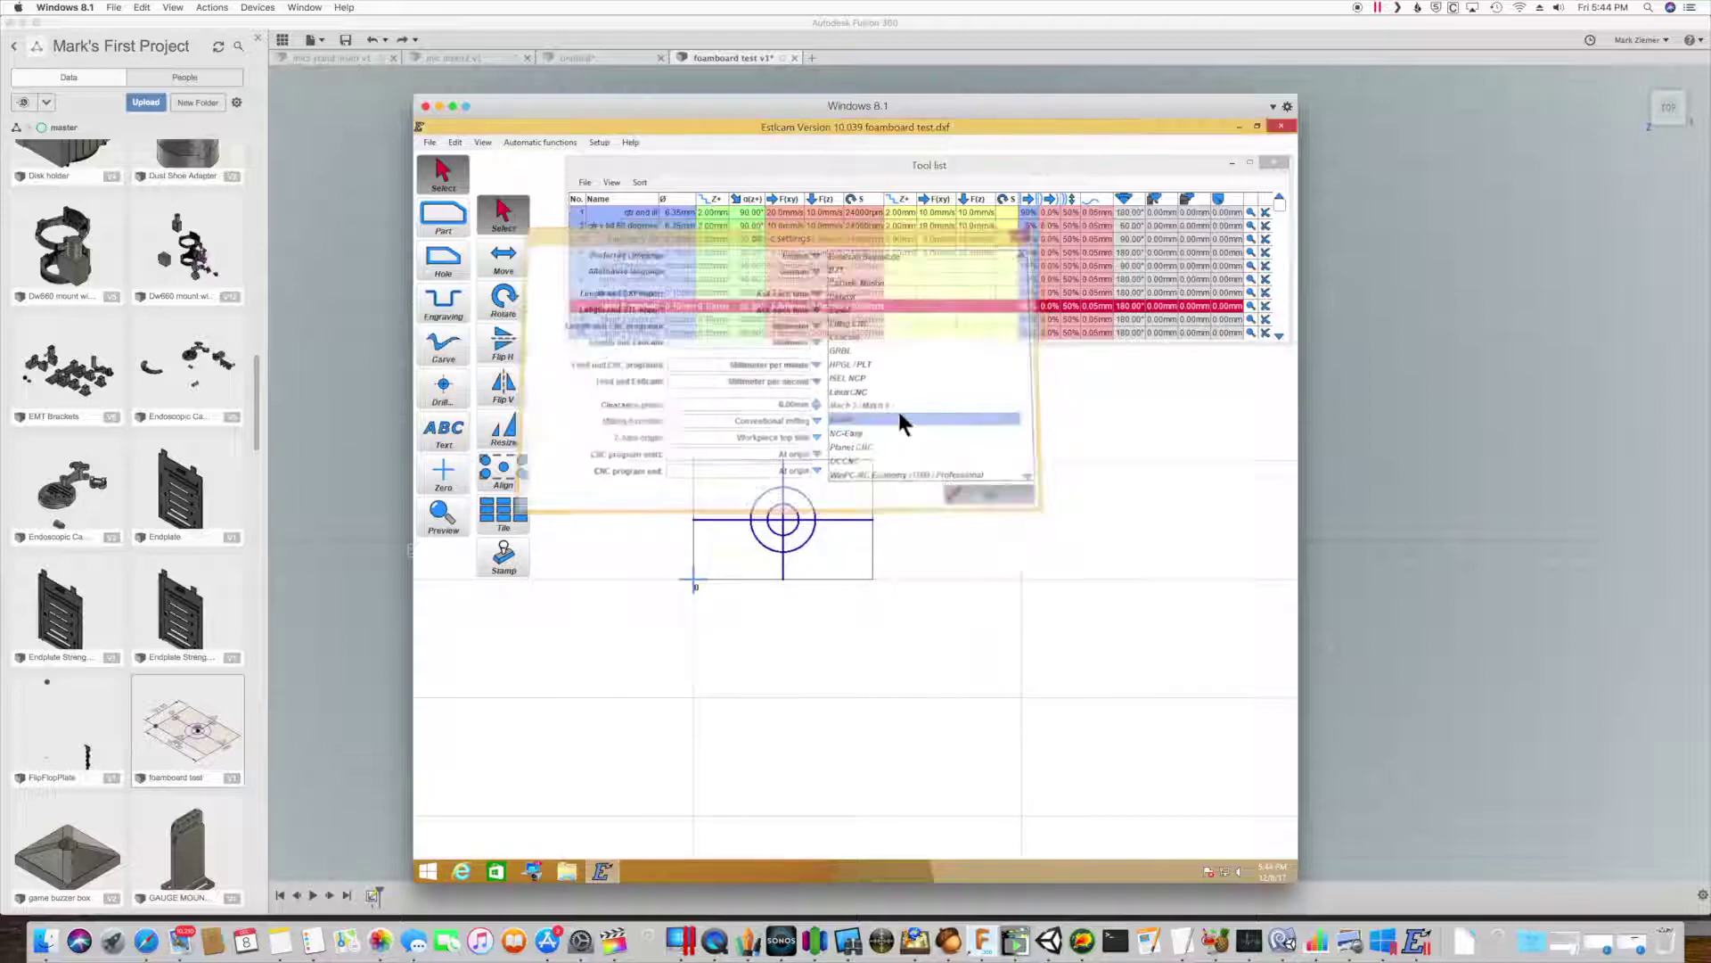
left_click(601, 142)
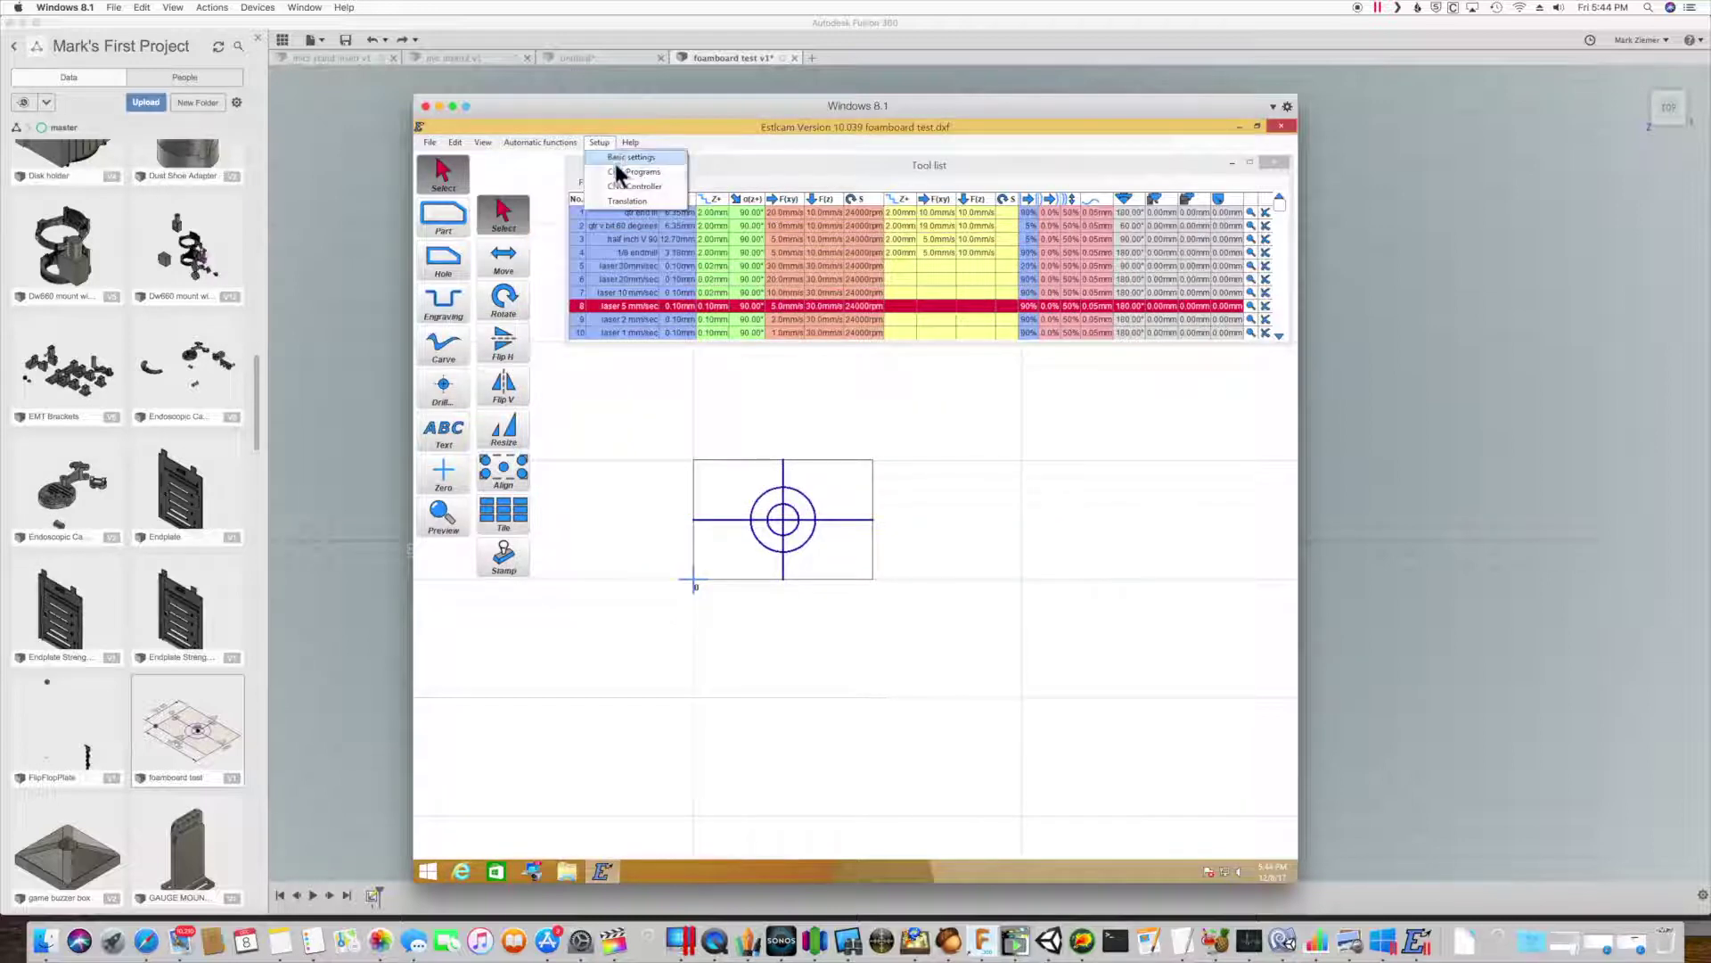
left_click(617, 171)
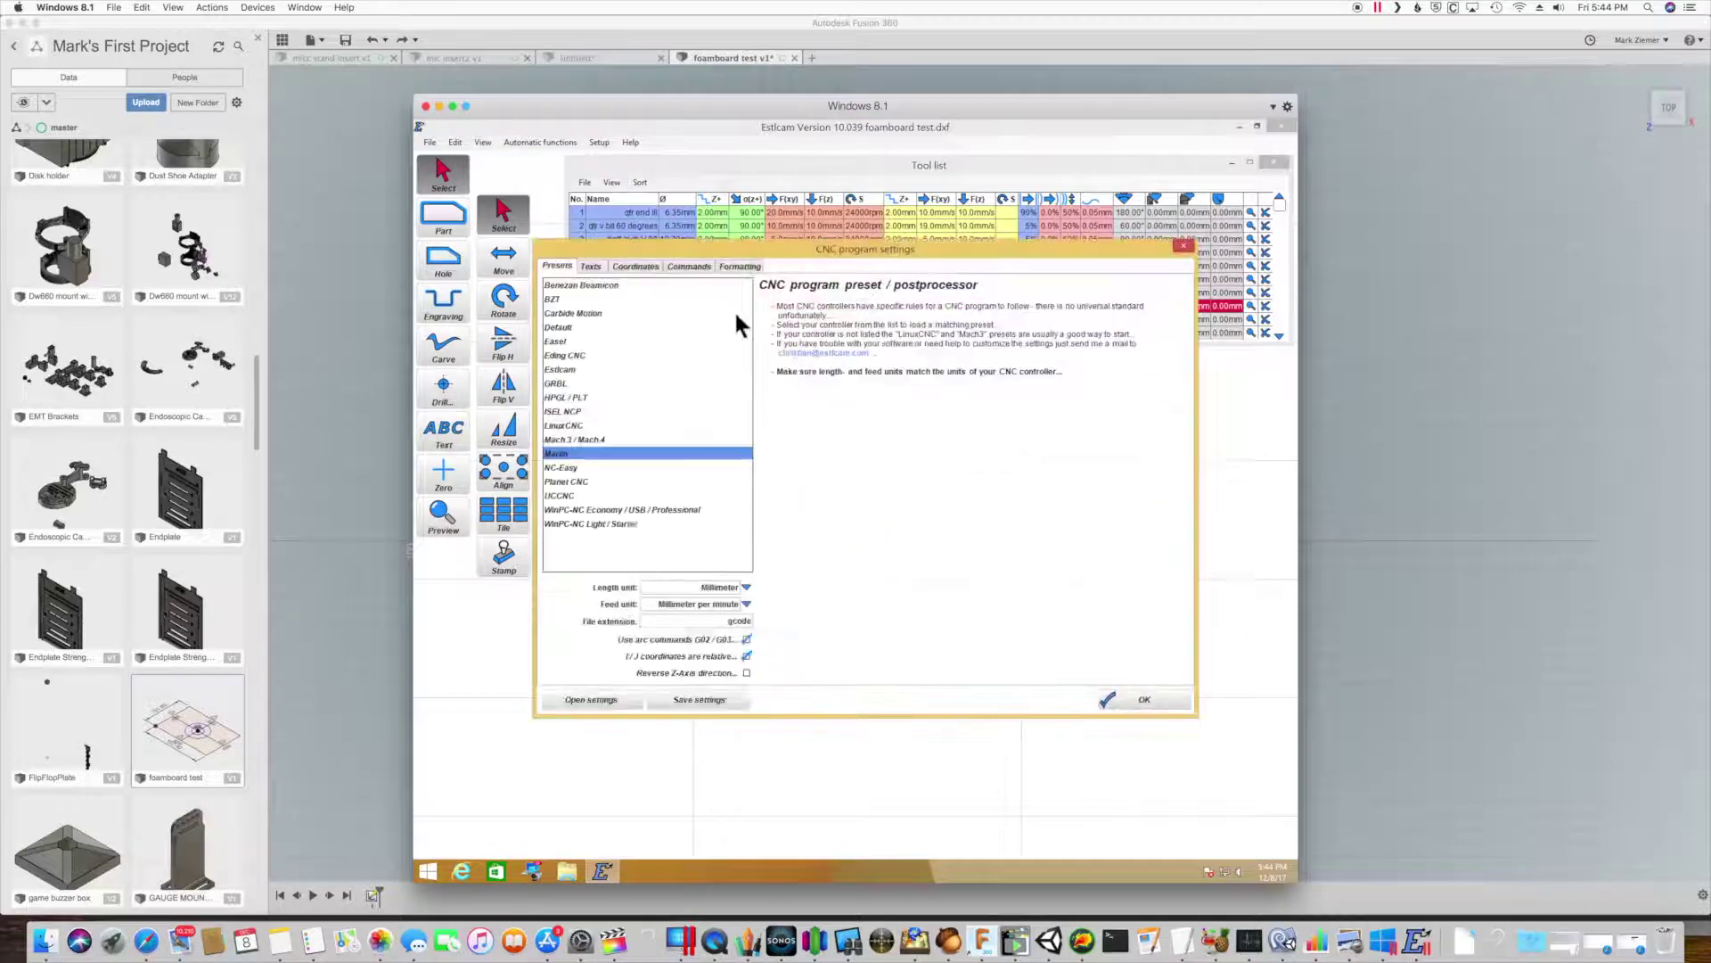
double_click(740, 620)
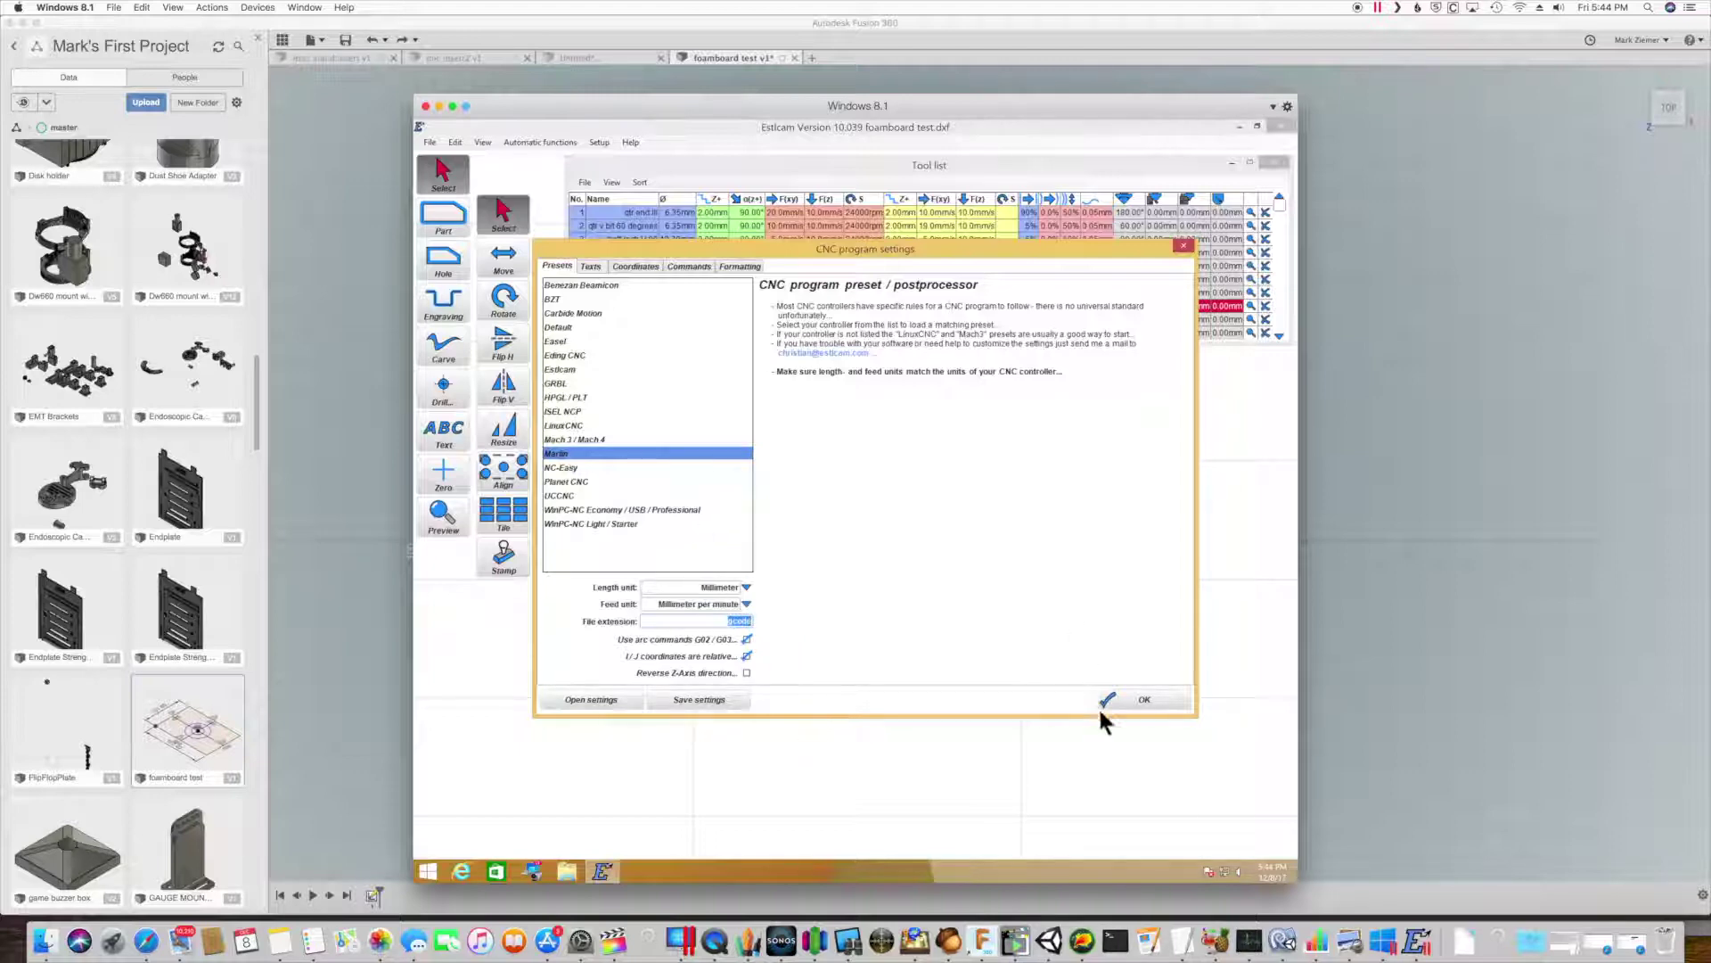
left_click(1132, 701)
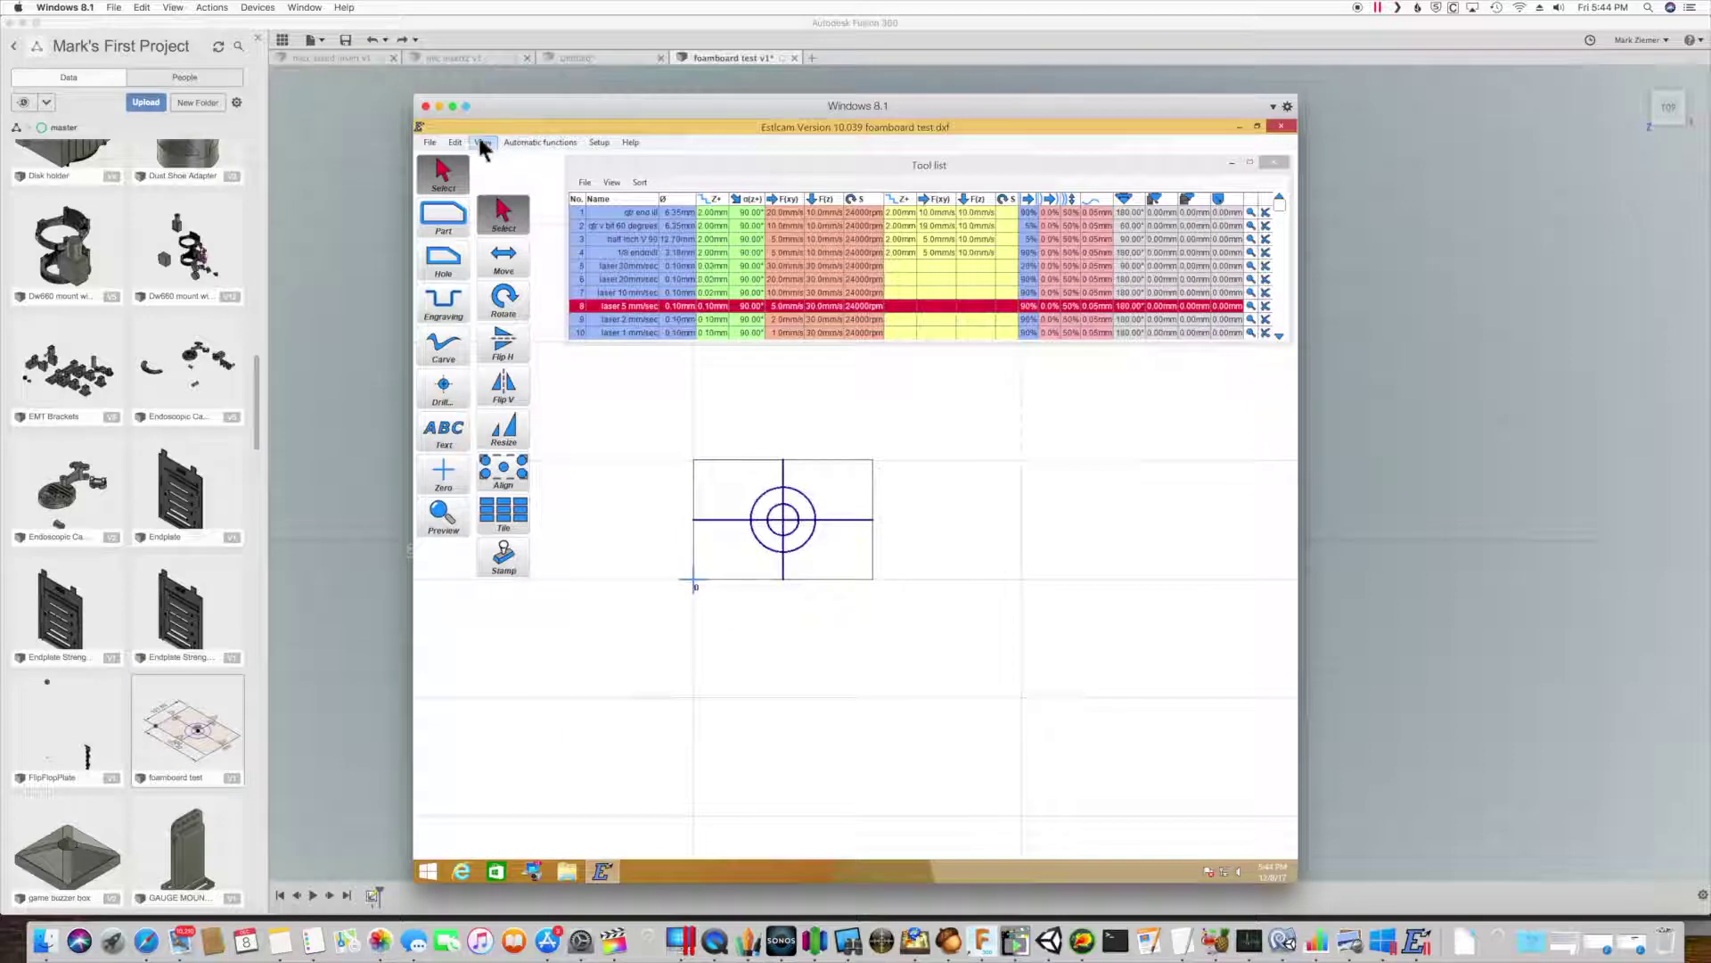
- Save the laser engraving toolpaths as a CNC program
left_click(431, 142)
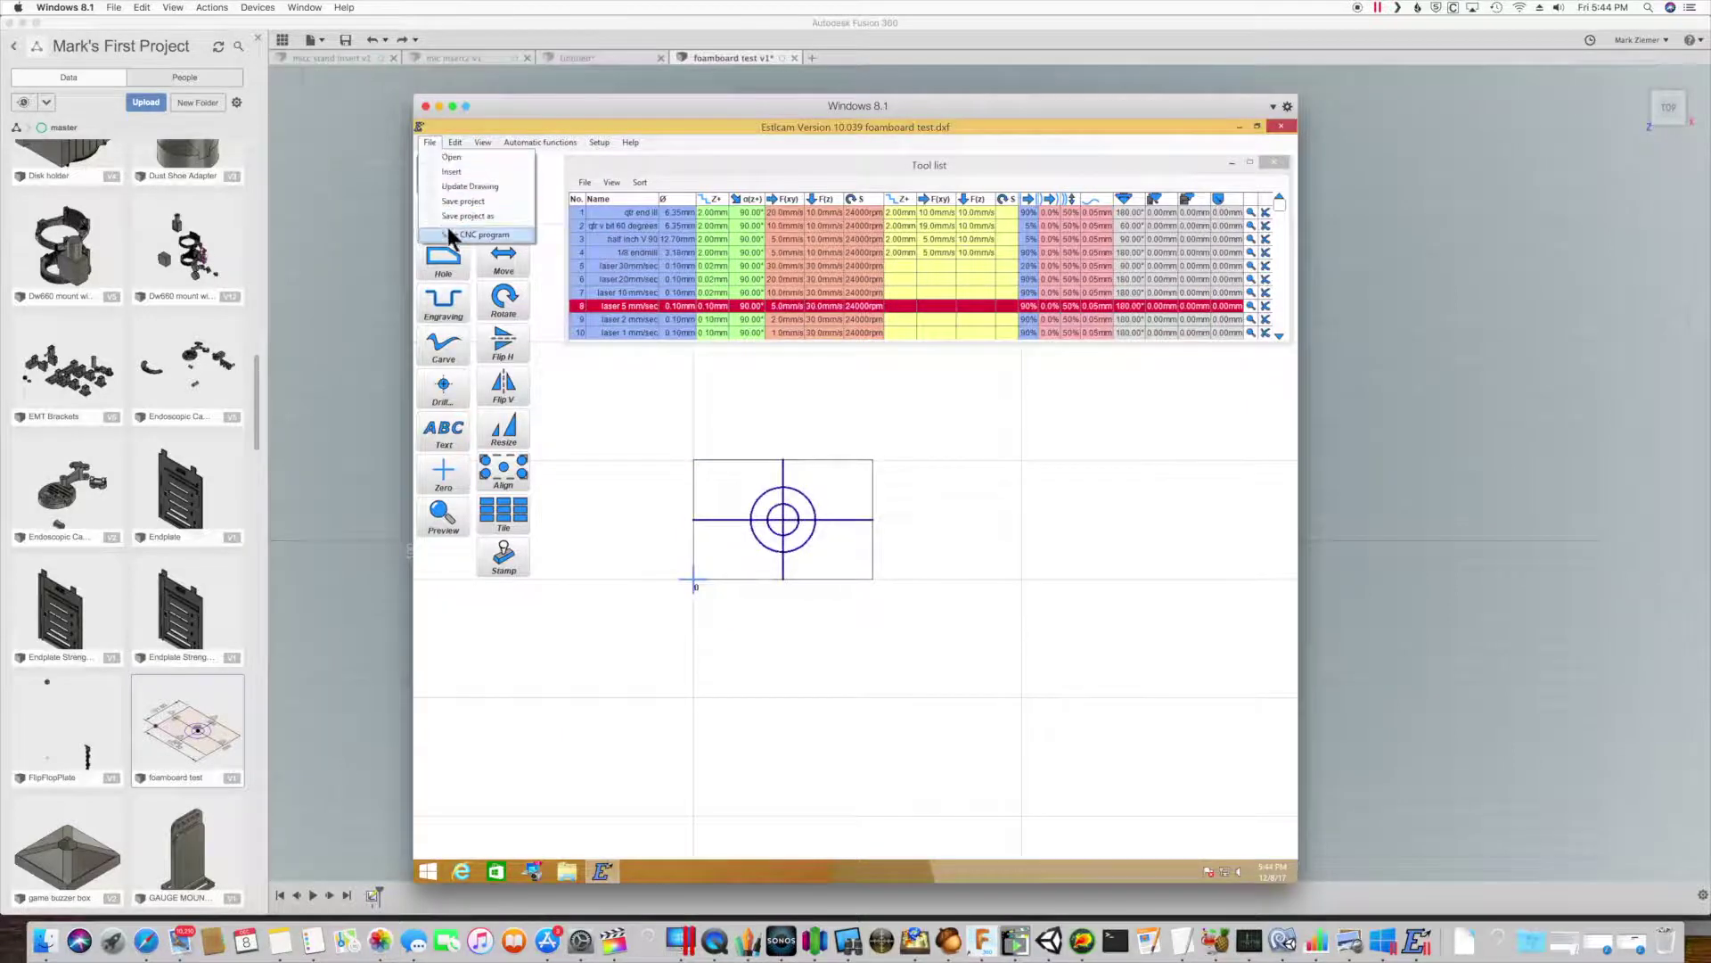
left_click(477, 235)
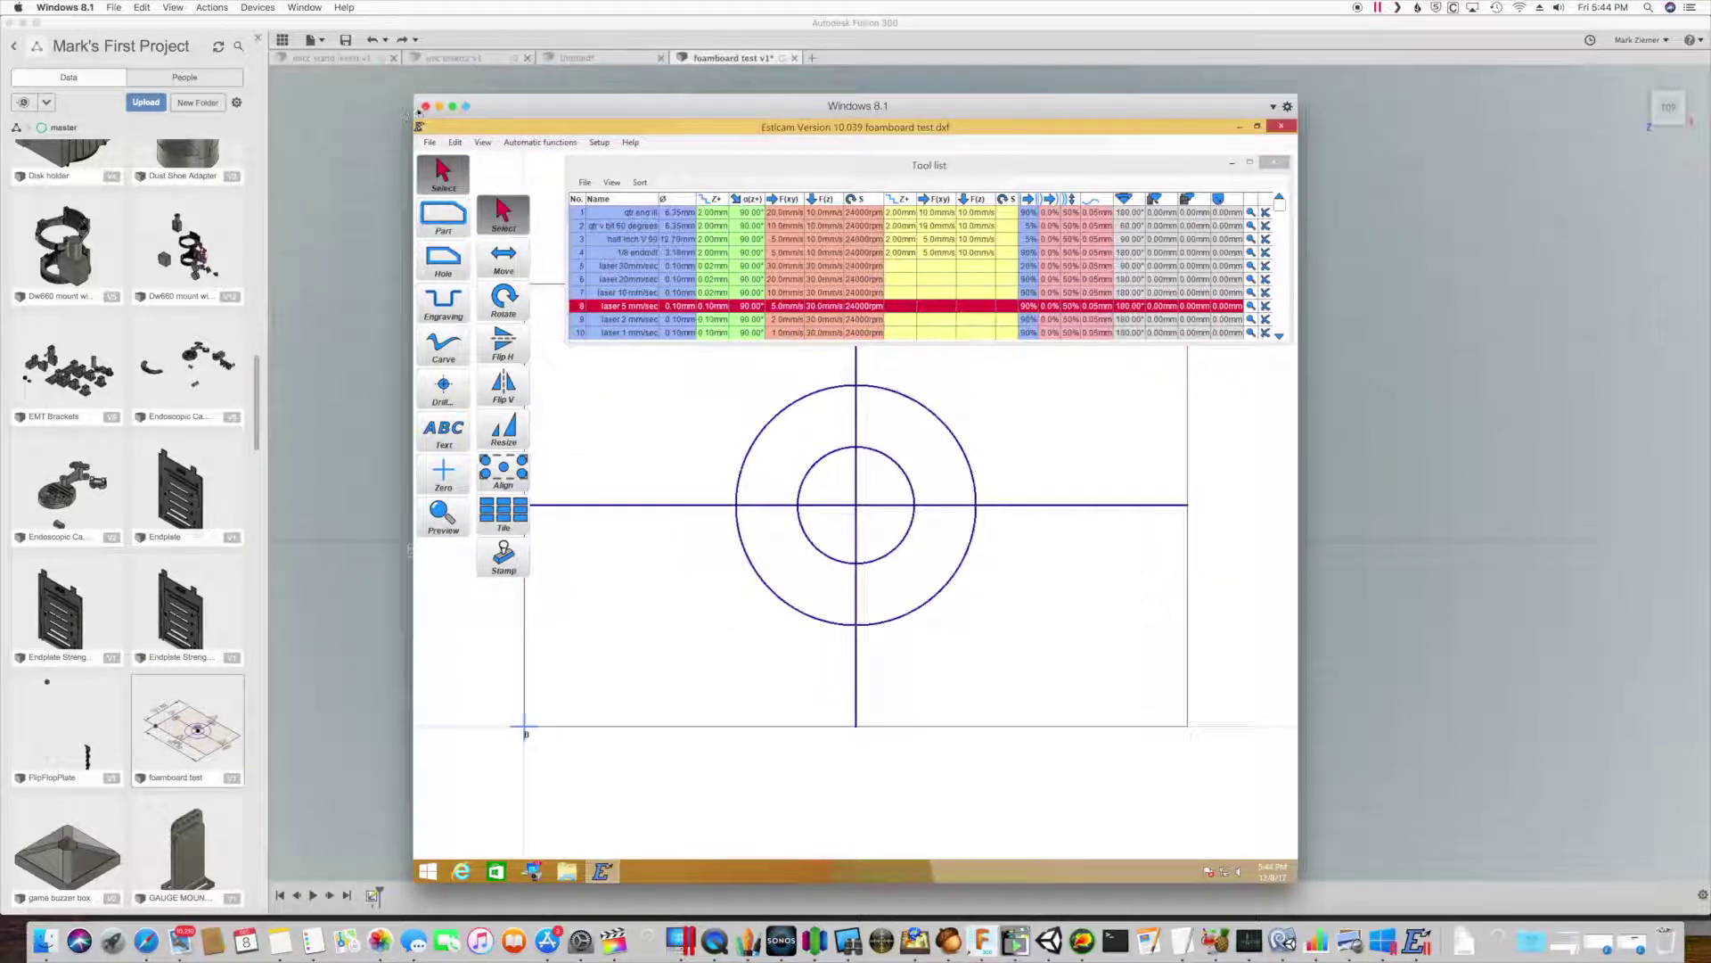